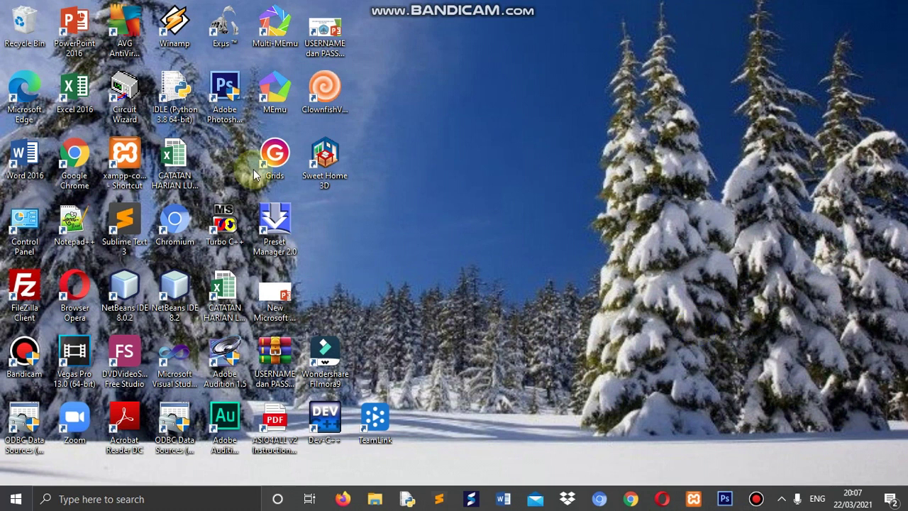
# Bring the Photoshop CS6 window to the front from the taskbar
pyautogui.click(725, 499)
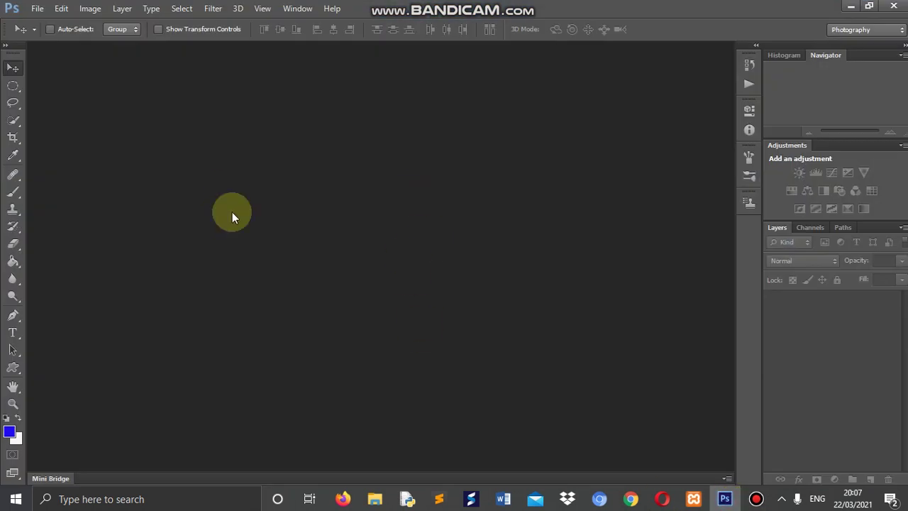
# Create a 1000 × 750 px, 72 ppi white-background document named 'CONTOH 1'
pyautogui.click(37, 10)
pyautogui.click(51, 23)
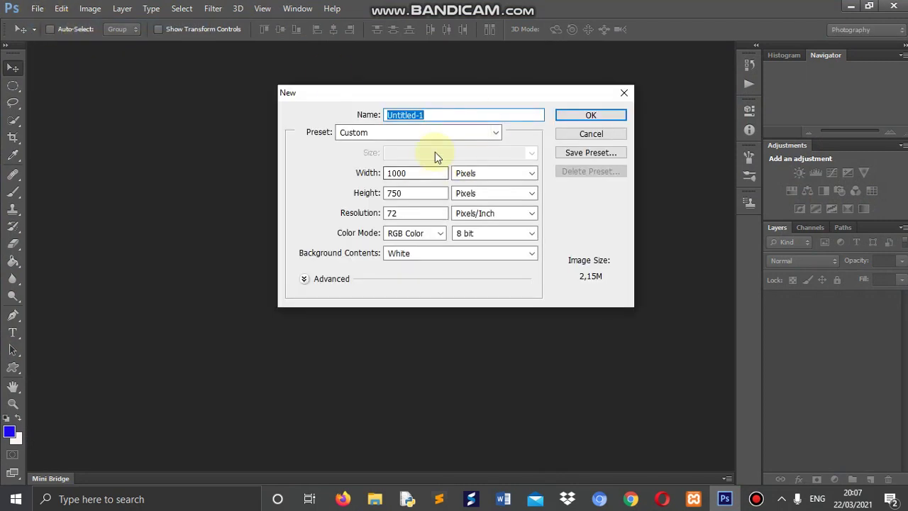
pyautogui.click(419, 174)
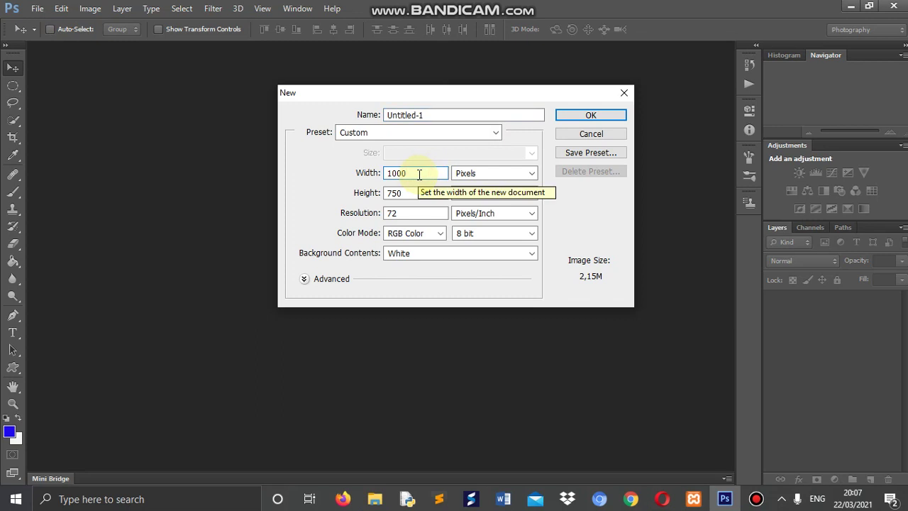
pyautogui.click(418, 195)
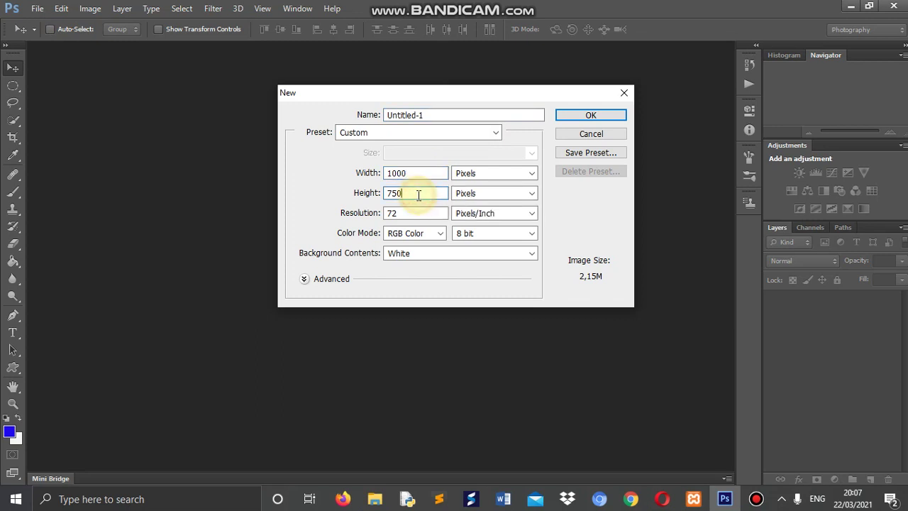
pyautogui.click(519, 177)
pyautogui.click(519, 179)
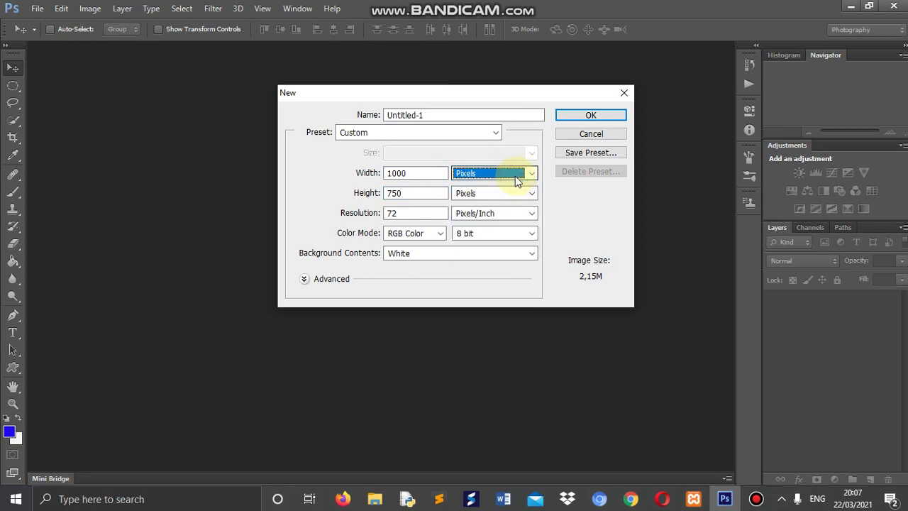
pyautogui.click(441, 115)
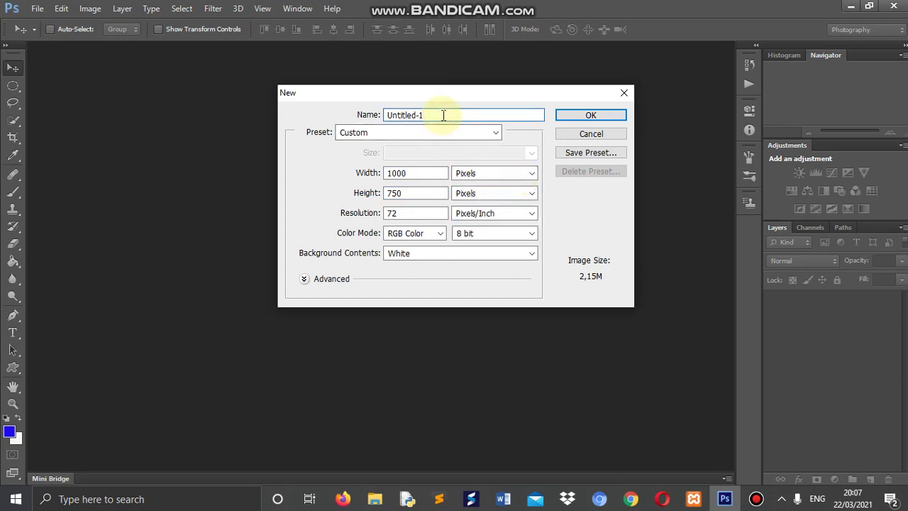
pyautogui.write('CONTOH 1')
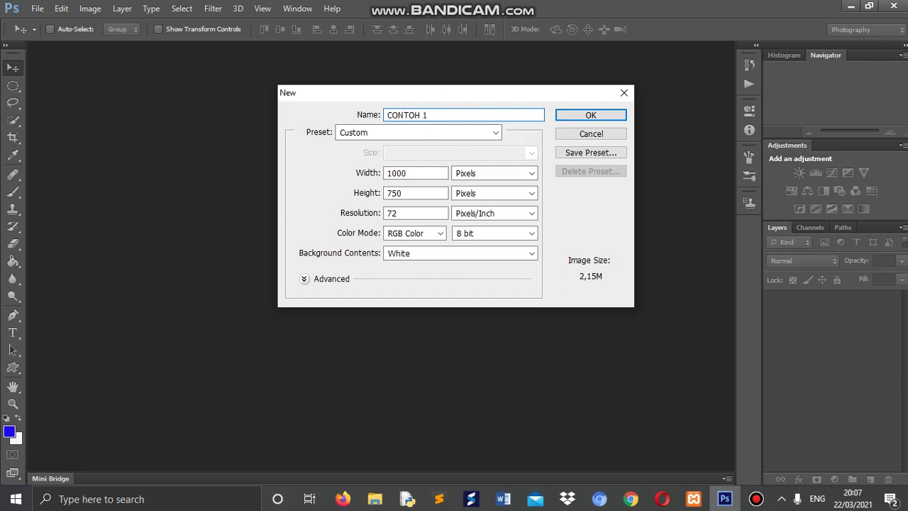
pyautogui.click(590, 116)
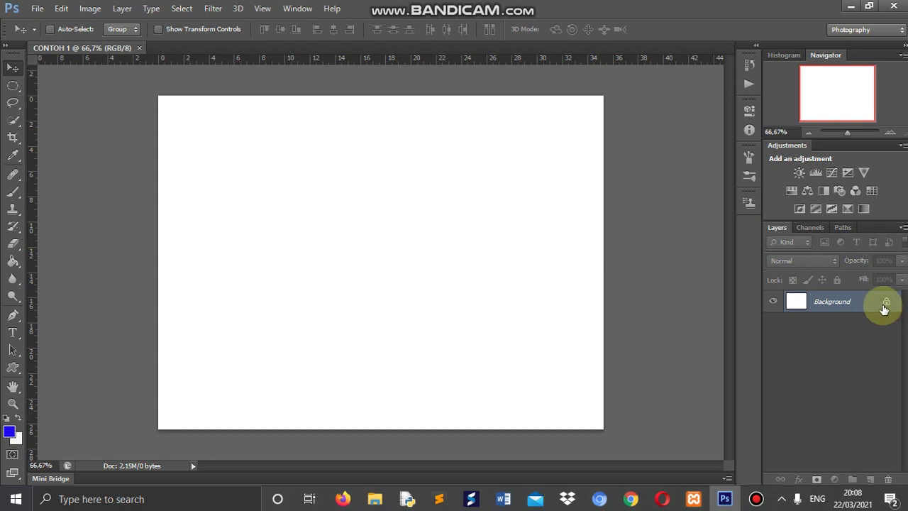
# Unlock the background as Layer 0 and drag the red-shirt photo 1597164585991.png into CONTOH 1
pyautogui.doubleClick(884, 308)
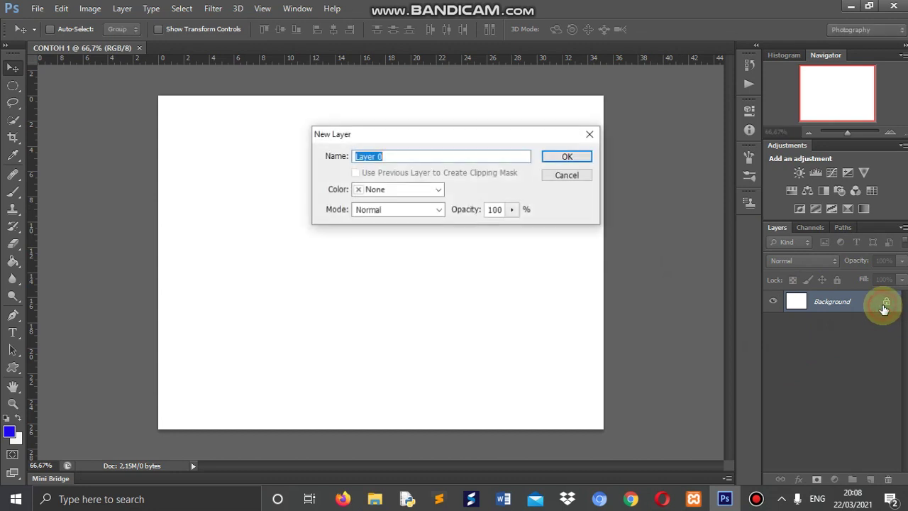
pyautogui.click(571, 159)
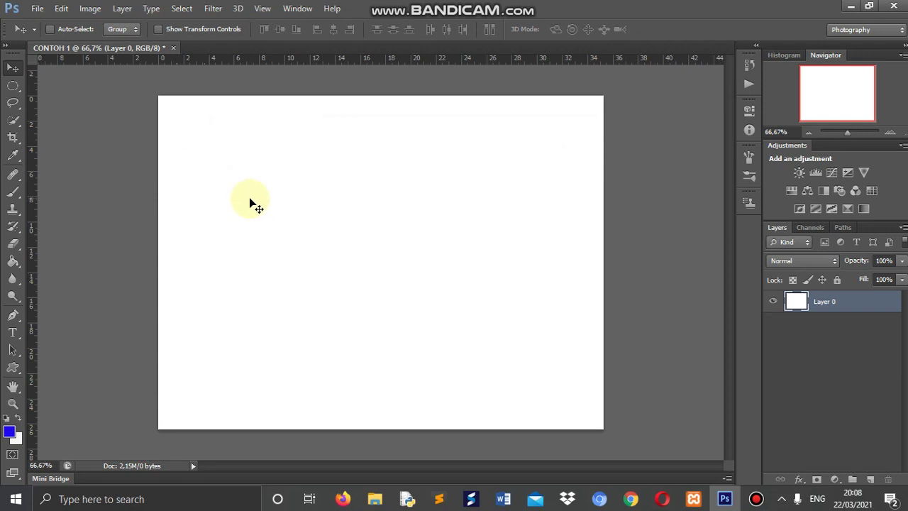
pyautogui.click(36, 8)
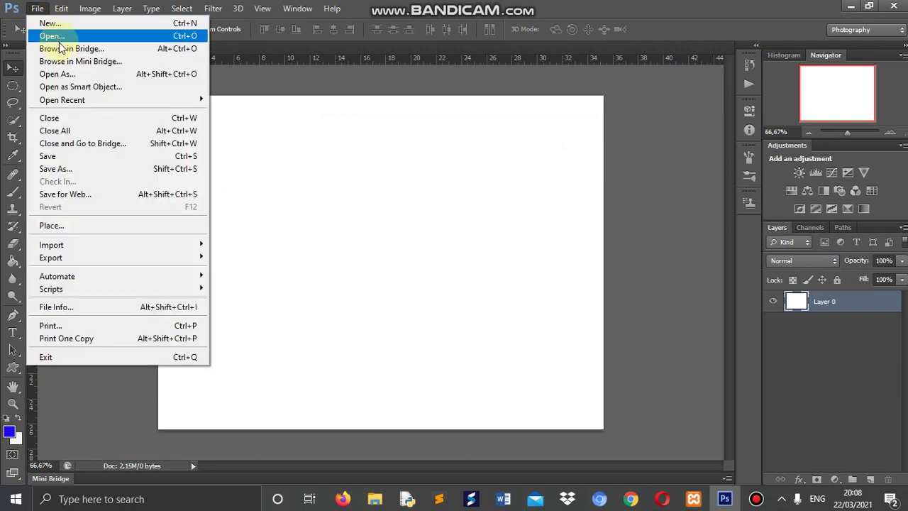
pyautogui.click(48, 36)
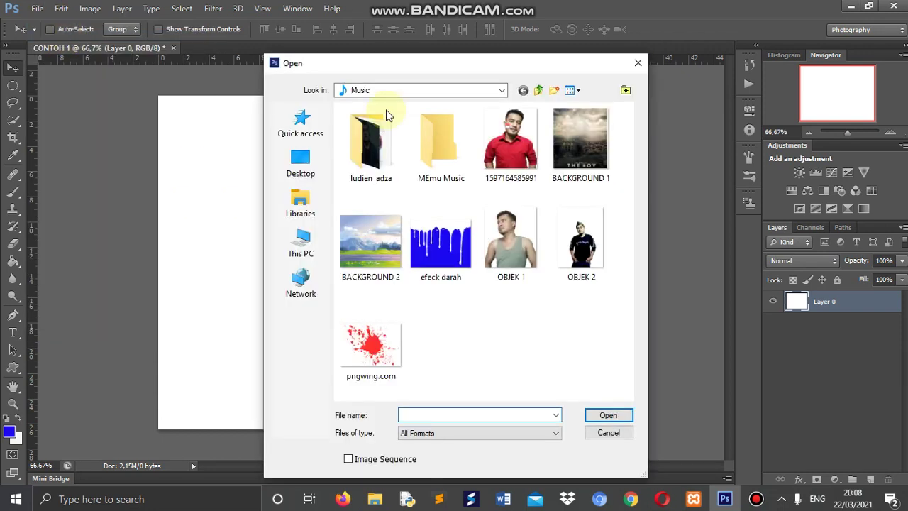
pyautogui.click(513, 144)
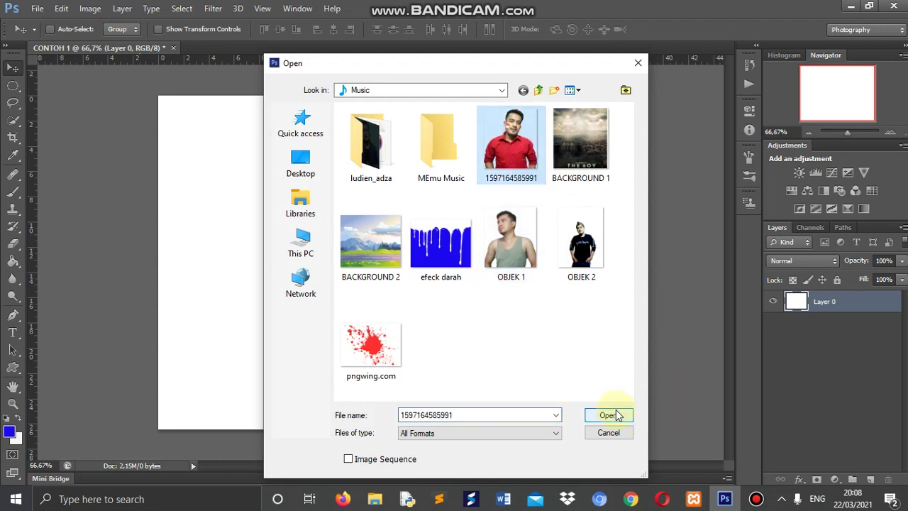
pyautogui.click(614, 415)
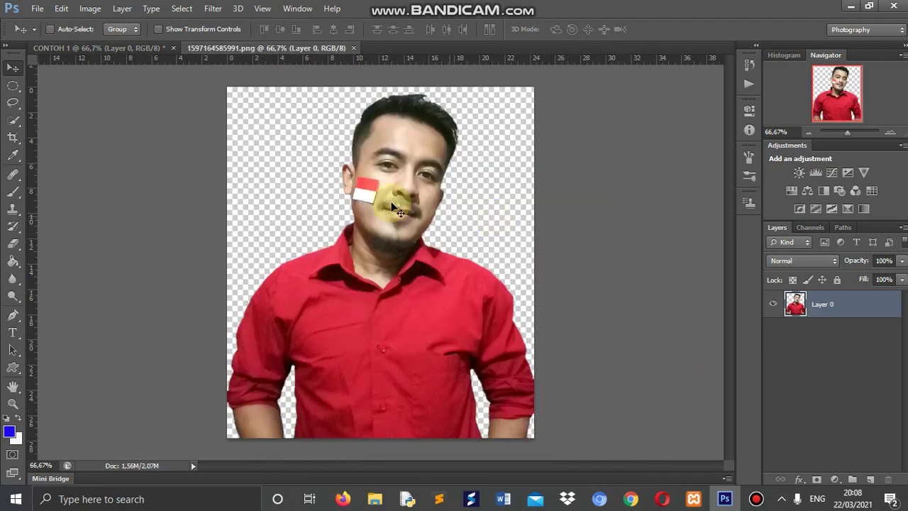
pyautogui.moveTo(386, 196); pyautogui.dragTo(135, 65)
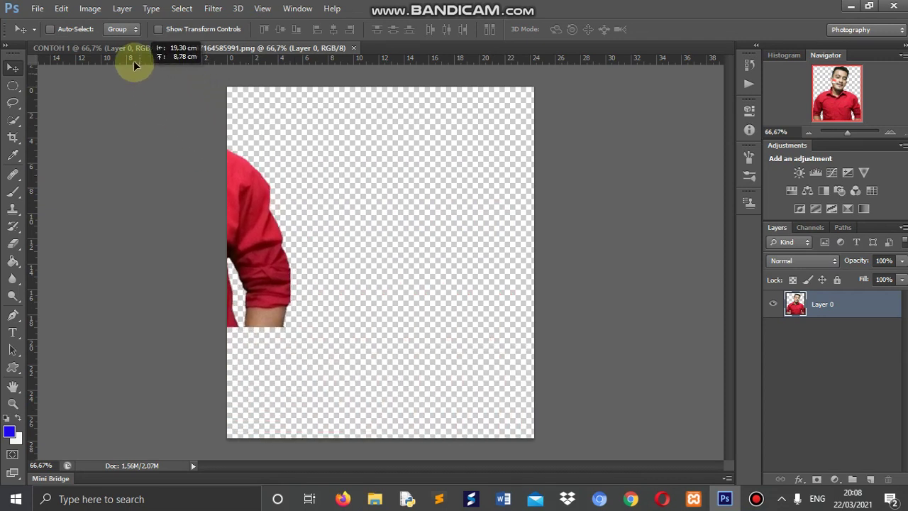
pyautogui.moveTo(135, 65)
pyautogui.mouseDown()
pyautogui.moveTo(332, 226)
pyautogui.moveTo(359, 204)
pyautogui.mouseUp()
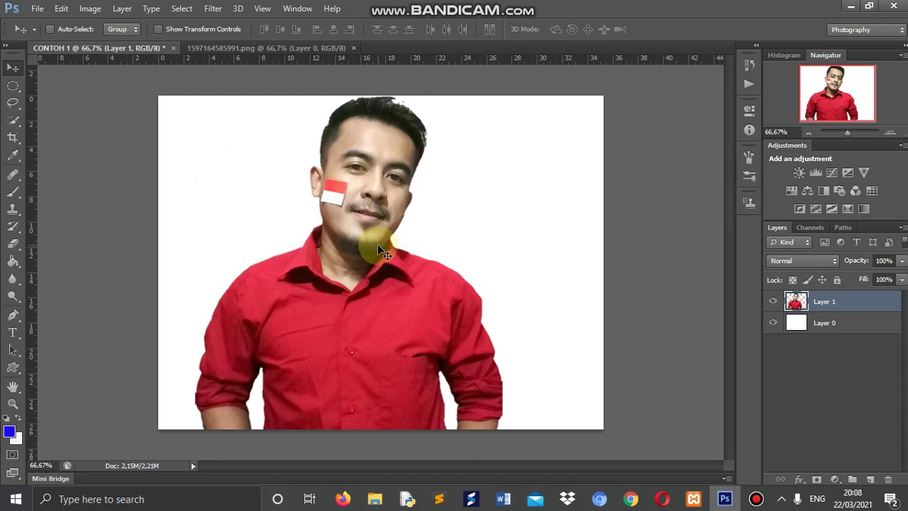
# Scale the man's photo to about 71% and position him in the canvas's upper centre
pyautogui.click(61, 9)
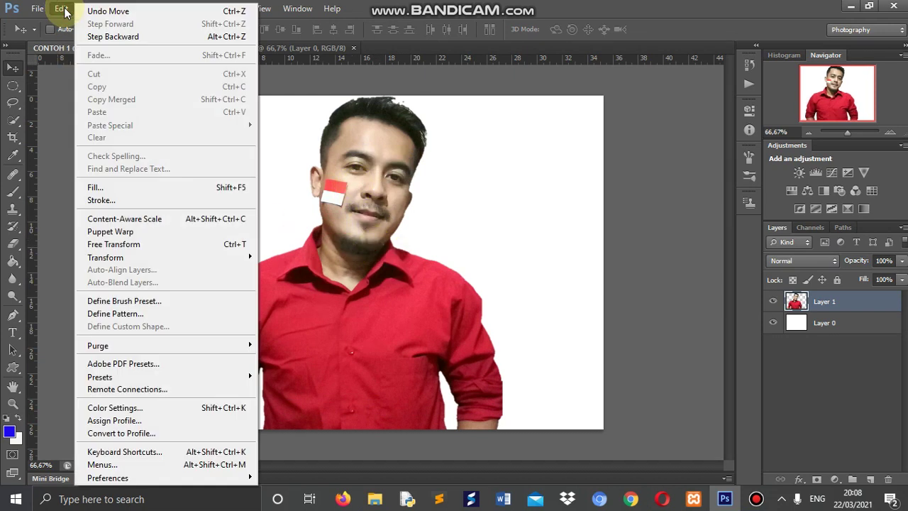
pyautogui.click(114, 244)
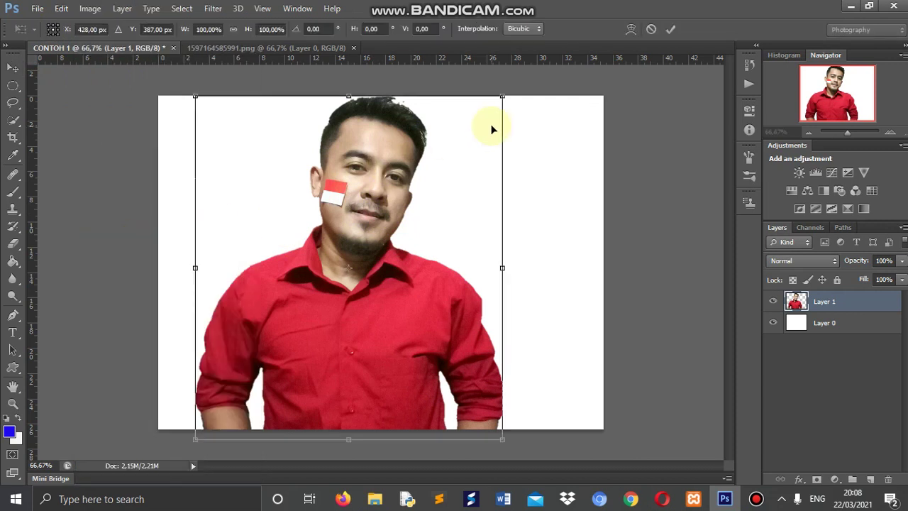
pyautogui.moveTo(501, 94)
pyautogui.mouseDown()
pyautogui.moveTo(404, 201)
pyautogui.moveTo(414, 197)
pyautogui.mouseUp()
pyautogui.moveTo(367, 254)
pyautogui.mouseDown()
pyautogui.moveTo(436, 157)
pyautogui.moveTo(433, 177)
pyautogui.mouseUp()
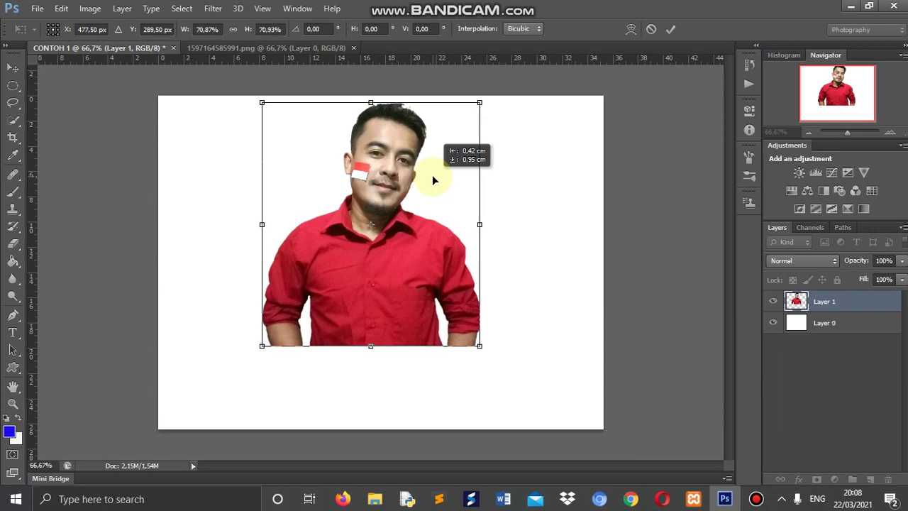
pyautogui.click(13, 67)
pyautogui.click(390, 197)
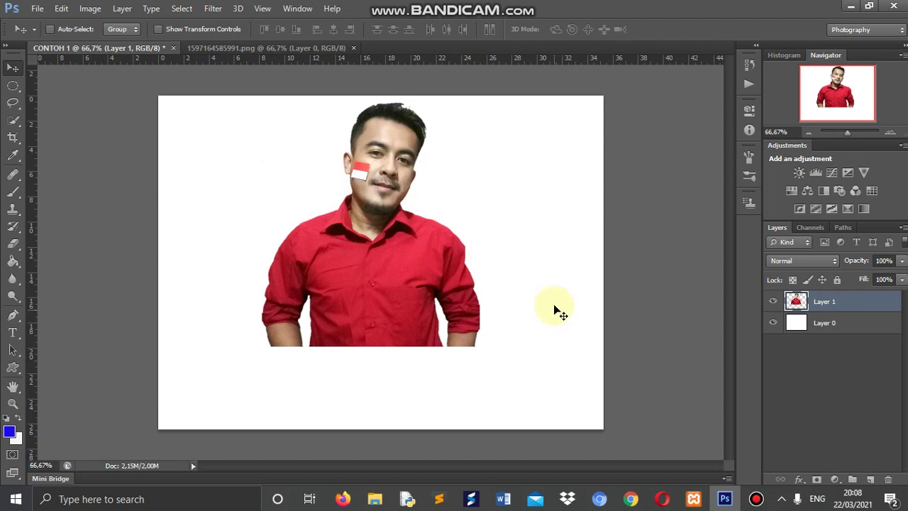
pyautogui.click(418, 270)
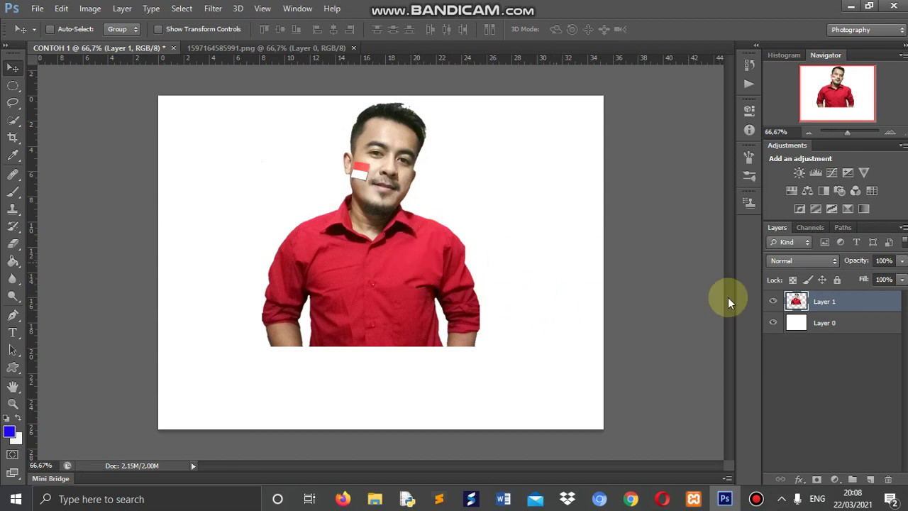
pyautogui.click(429, 266)
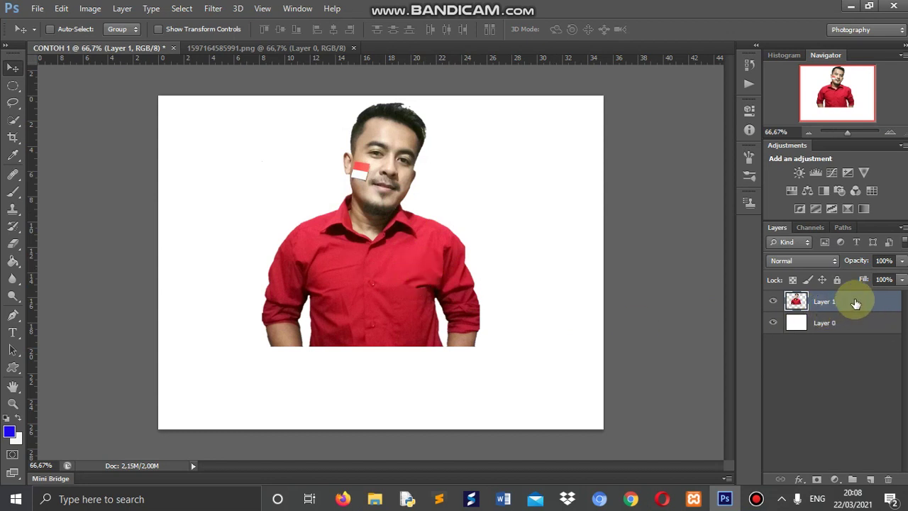
# Duplicate the man's layer, flip the copy vertically and move it to the canvas bottom
pyautogui.hotkey('ctrl', 'j')
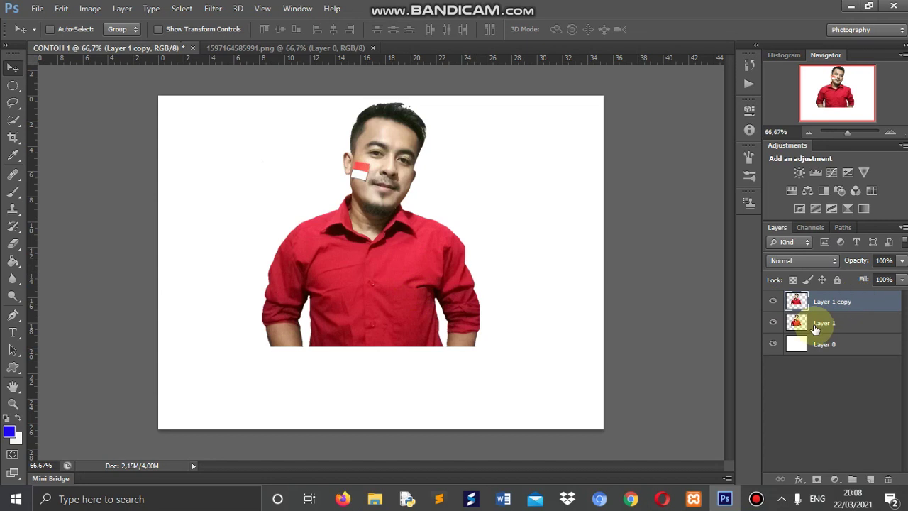
pyautogui.click(61, 9)
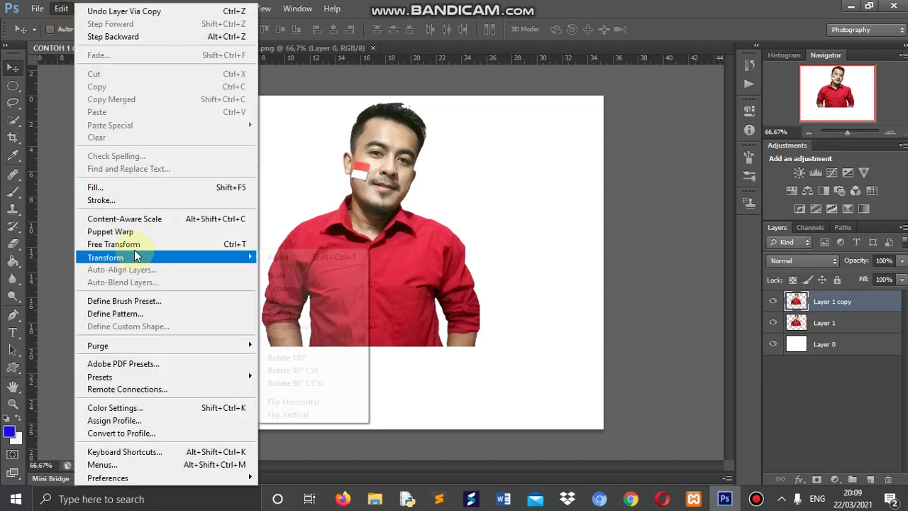
pyautogui.click(136, 244)
pyautogui.rightClick(420, 249)
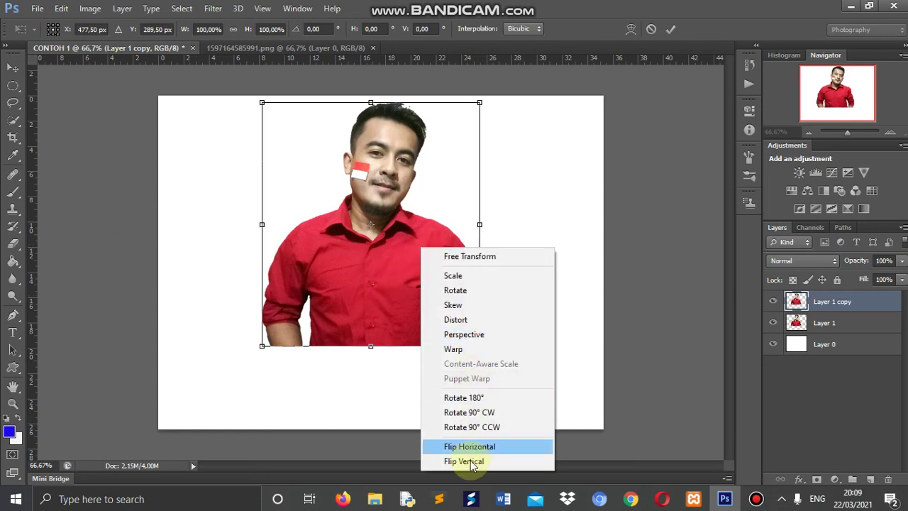
pyautogui.click(468, 462)
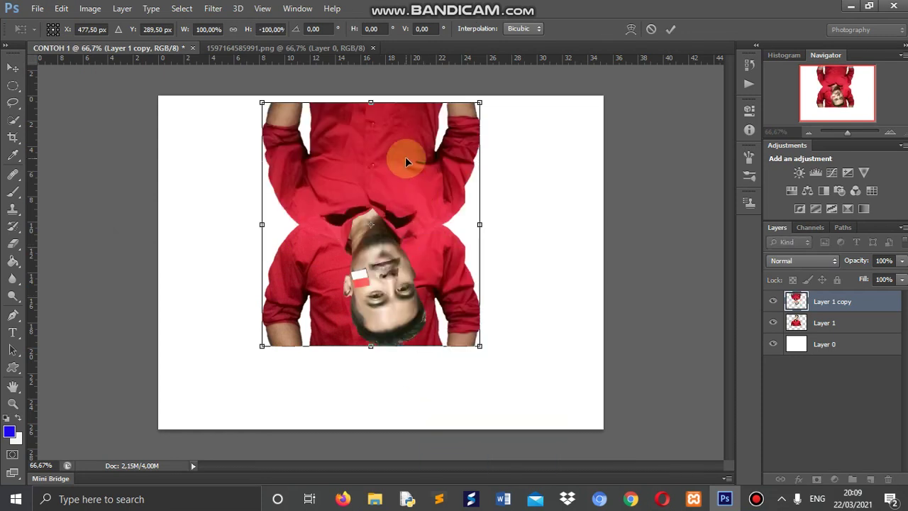
pyautogui.moveTo(406, 162)
pyautogui.mouseDown()
pyautogui.moveTo(403, 387)
pyautogui.moveTo(405, 370)
pyautogui.mouseUp()
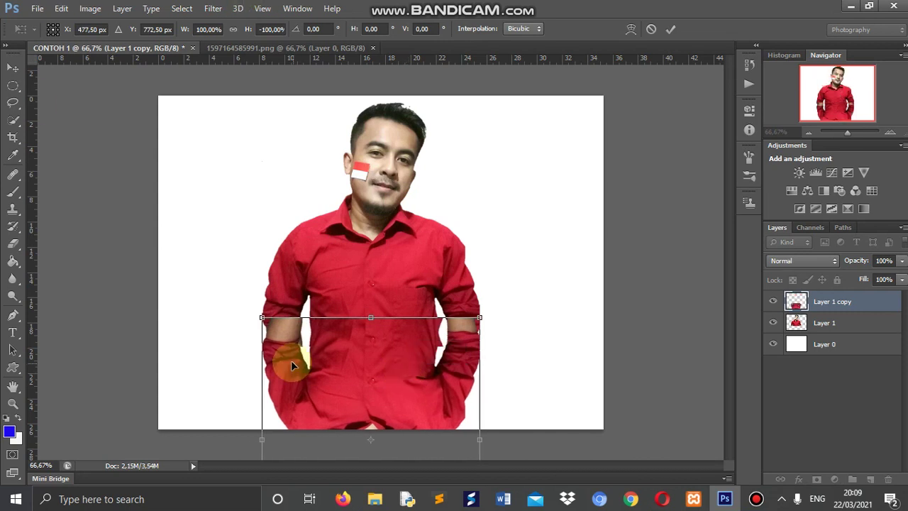
# Widen the flipped copy to about 163% and apply the transformation
pyautogui.moveTo(260, 439); pyautogui.dragTo(201, 430)
pyautogui.moveTo(483, 335); pyautogui.dragTo(548, 331)
pyautogui.moveTo(436, 350); pyautogui.dragTo(428, 352)
pyautogui.moveTo(540, 346); pyautogui.dragTo(520, 384)
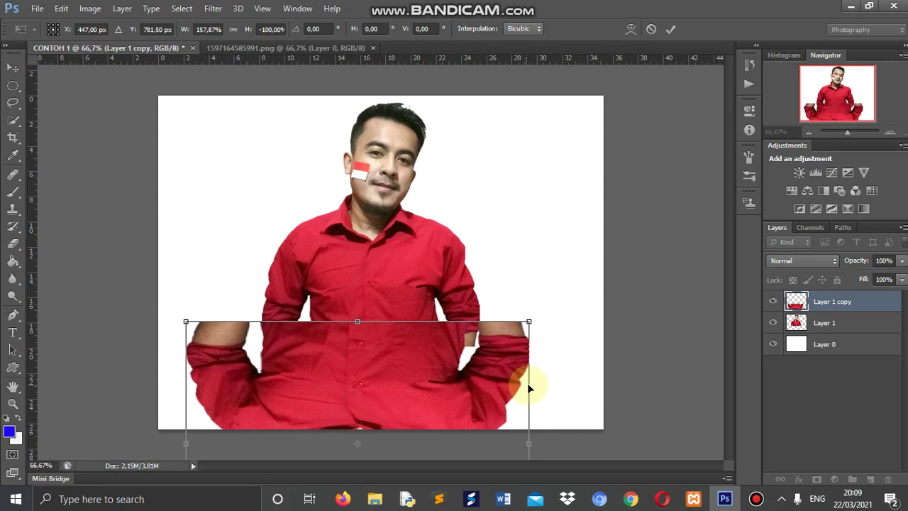
pyautogui.moveTo(529, 371); pyautogui.dragTo(544, 373)
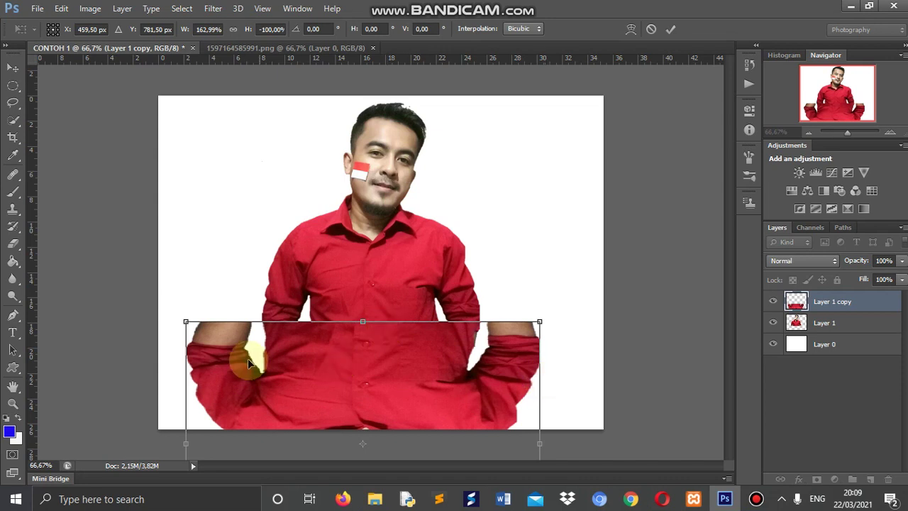
pyautogui.click(17, 68)
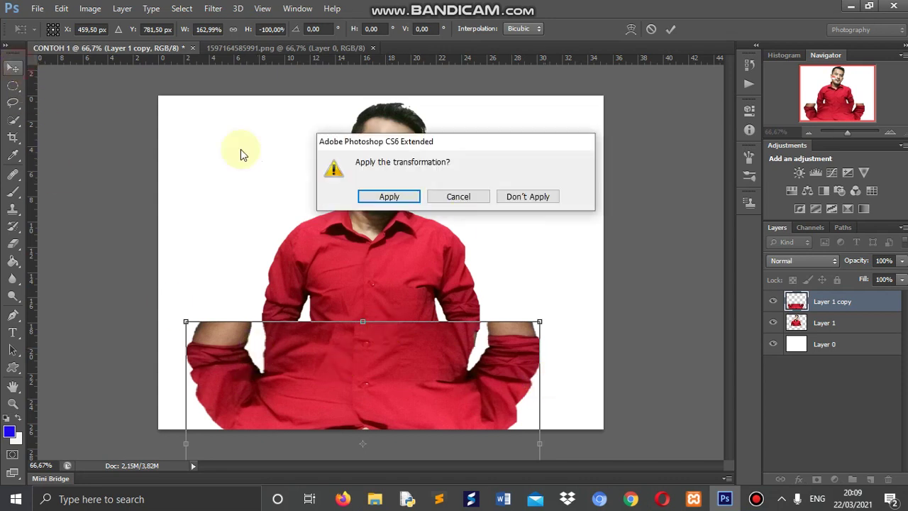
pyautogui.click(406, 198)
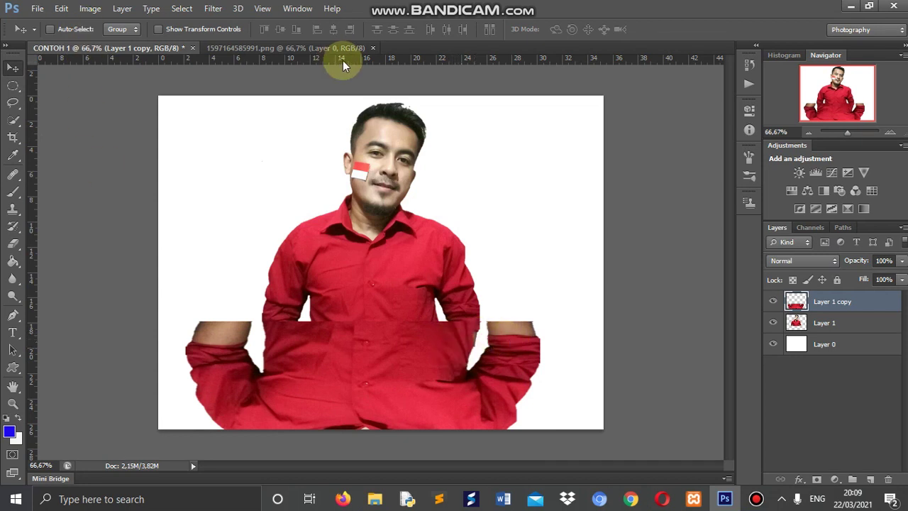
# Close the extra photo and drag the blue drips from efeck darah.png into CONTOH 1 as Layer 2
pyautogui.click(367, 49)
pyautogui.click(373, 48)
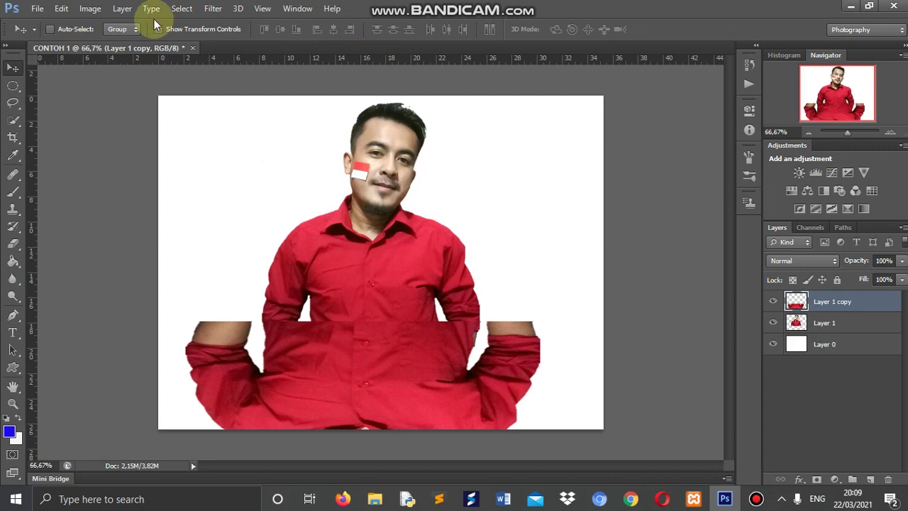
pyautogui.click(39, 9)
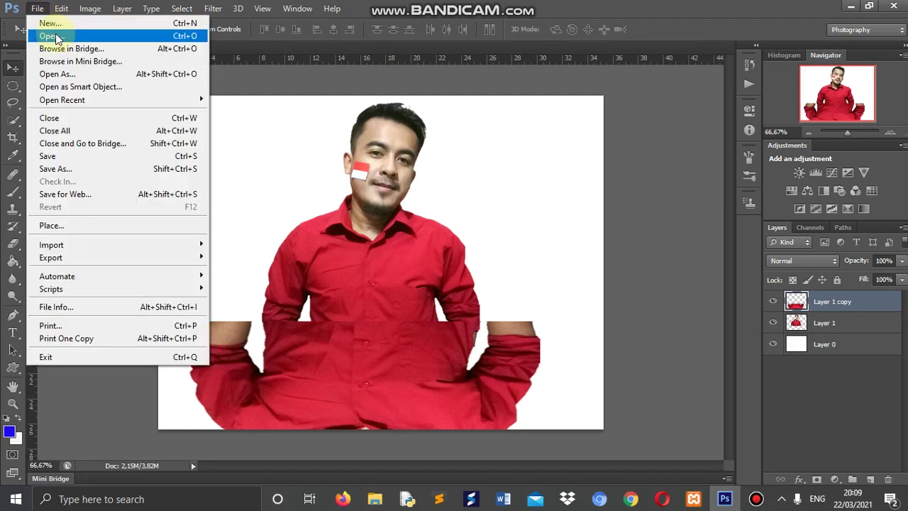
pyautogui.click(46, 34)
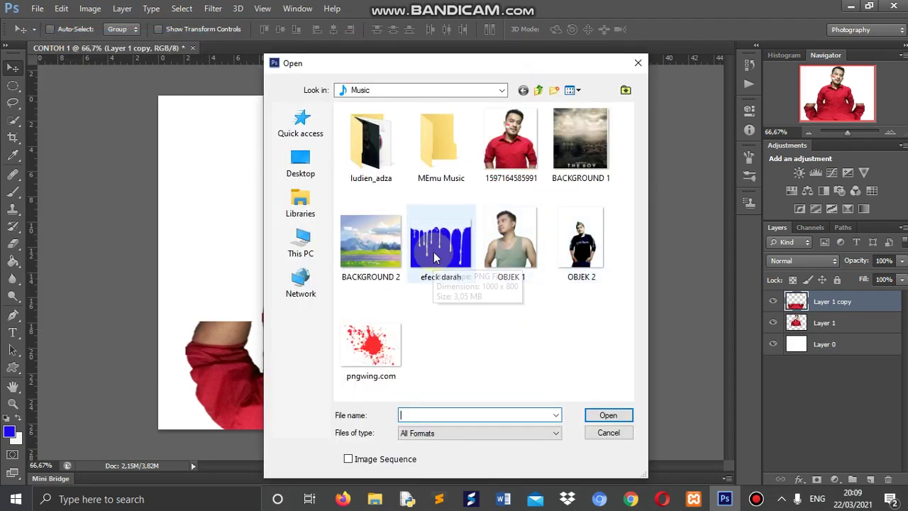
pyautogui.click(441, 245)
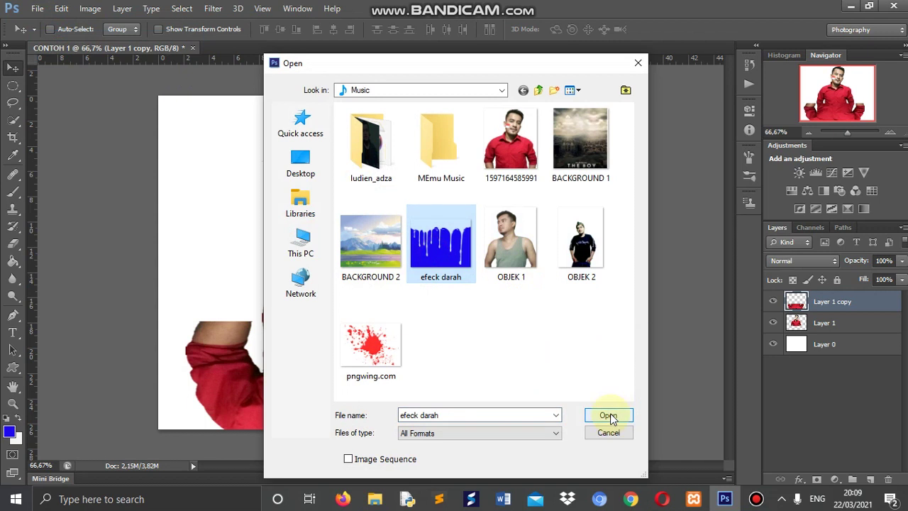
pyautogui.click(608, 416)
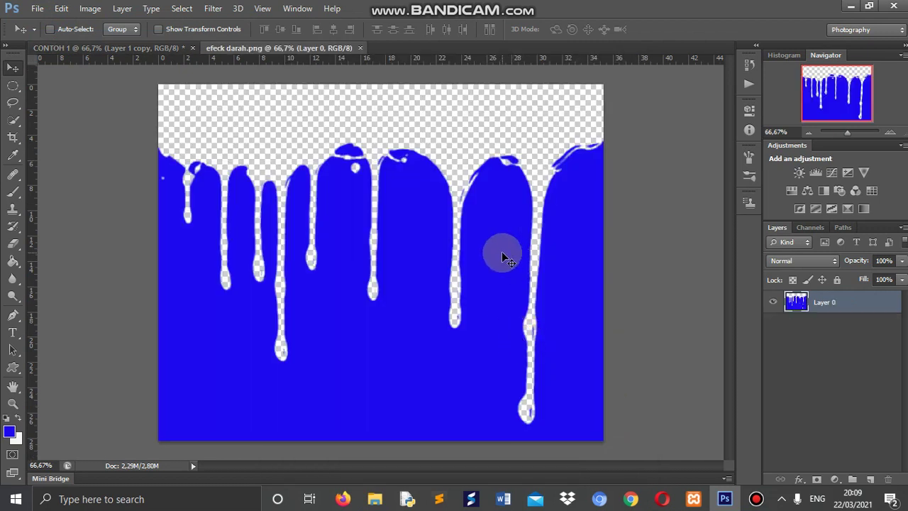
pyautogui.moveTo(403, 247); pyautogui.dragTo(125, 54)
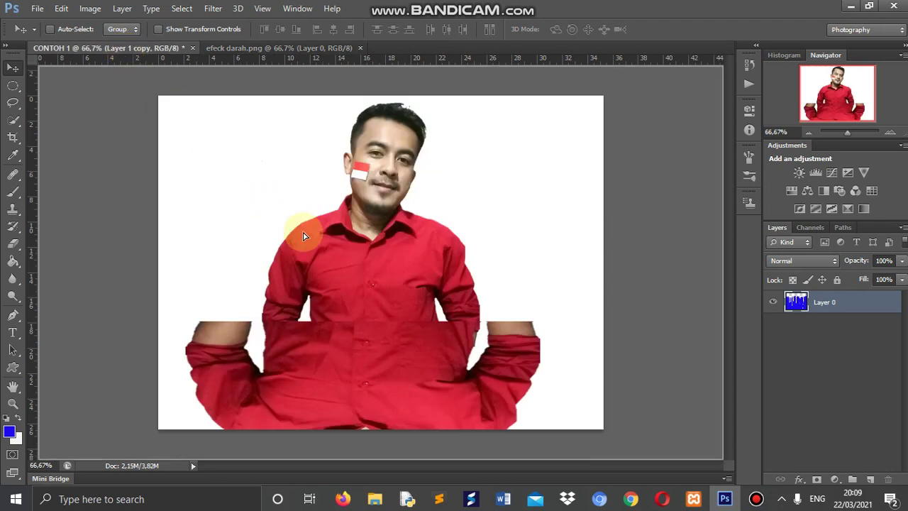
pyautogui.moveTo(125, 54); pyautogui.dragTo(416, 319)
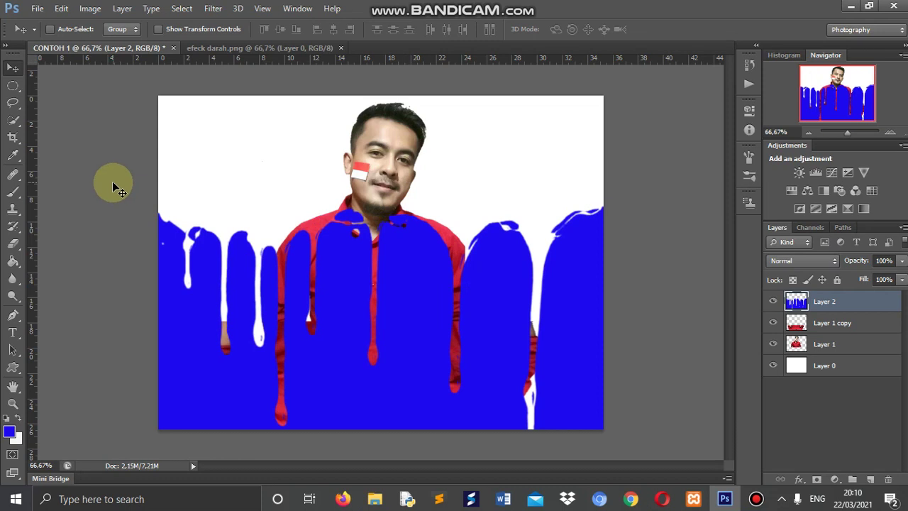
# Shrink the blue drip layer and place it over the man's lower torso
pyautogui.click(62, 8)
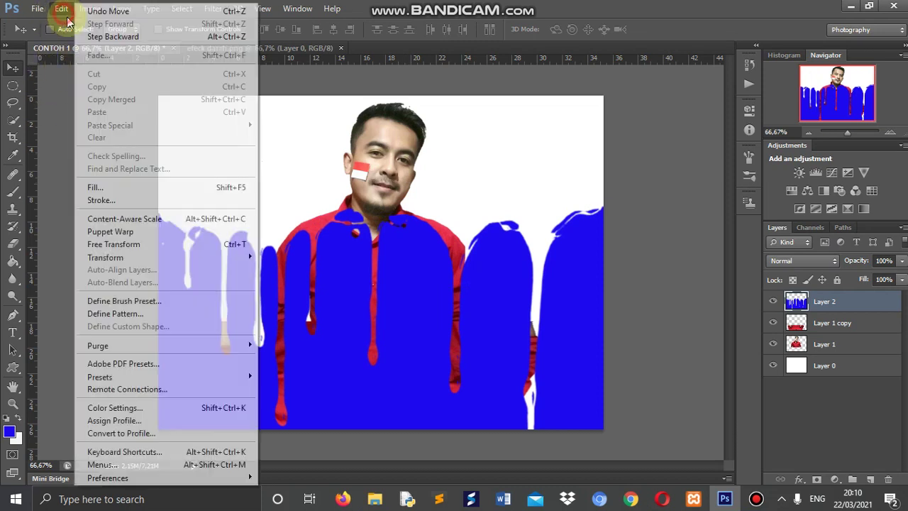
pyautogui.click(128, 248)
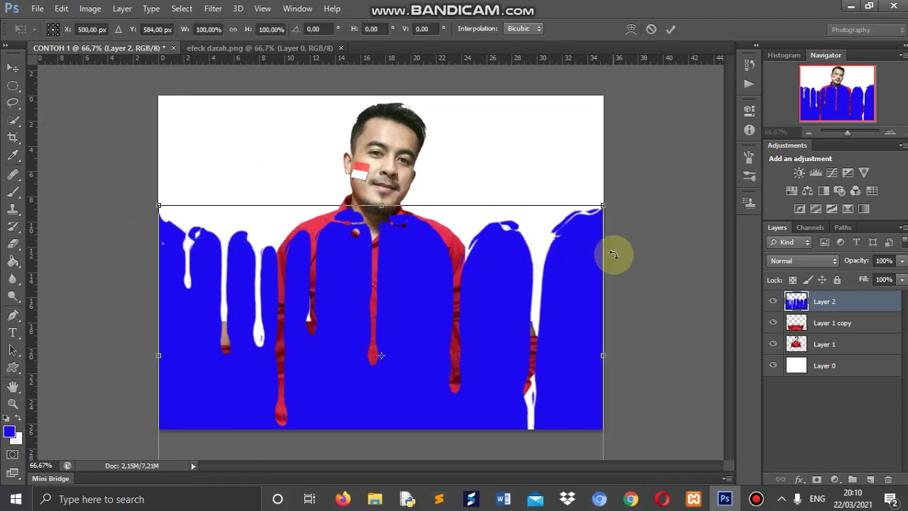
pyautogui.moveTo(602, 205)
pyautogui.mouseDown()
pyautogui.moveTo(408, 365)
pyautogui.moveTo(487, 261)
pyautogui.moveTo(480, 253)
pyautogui.mouseUp()
pyautogui.moveTo(381, 395)
pyautogui.mouseDown()
pyautogui.moveTo(381, 425)
pyautogui.moveTo(397, 380)
pyautogui.mouseUp()
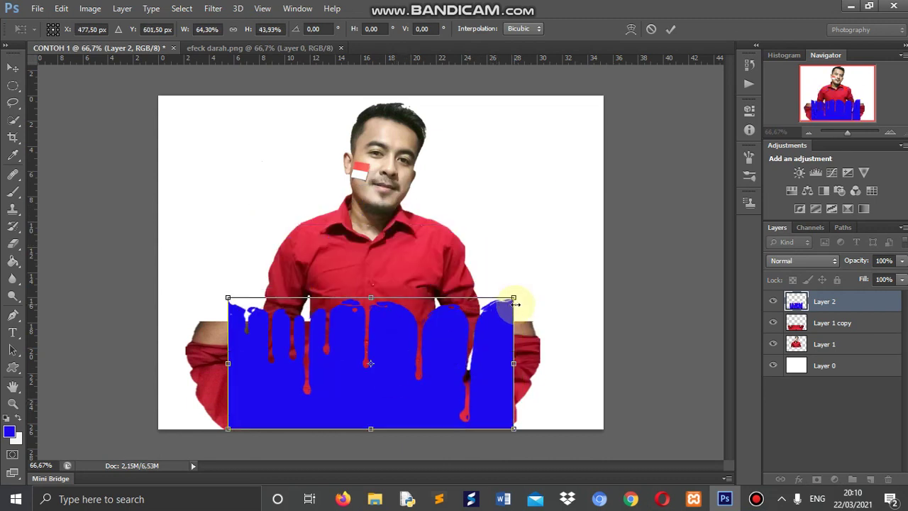
pyautogui.moveTo(513, 364); pyautogui.dragTo(493, 363)
pyautogui.moveTo(360, 298); pyautogui.dragTo(362, 304)
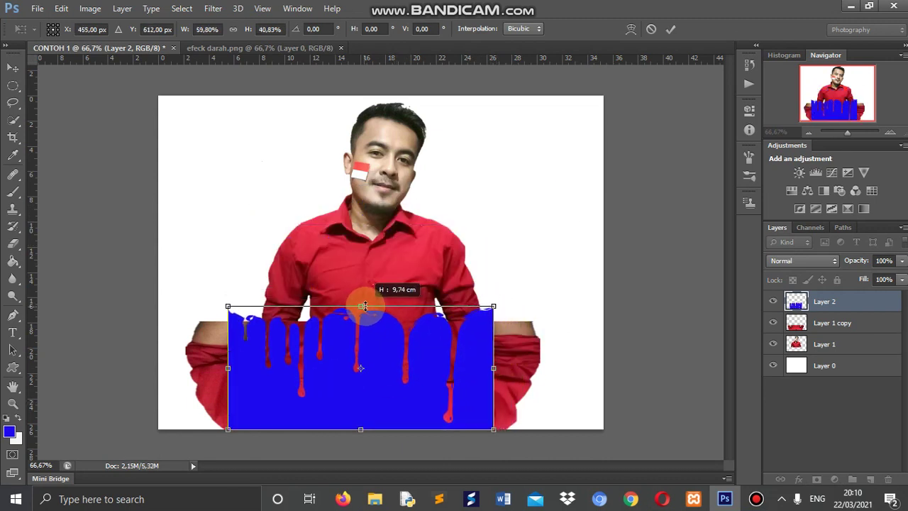
# Fine-tune the drips' width to 54% × 41.57%, nudge them up, and apply the transform
pyautogui.moveTo(228, 369); pyautogui.dragTo(262, 367)
pyautogui.moveTo(493, 366); pyautogui.dragTo(480, 366)
pyautogui.moveTo(378, 304); pyautogui.dragTo(379, 304)
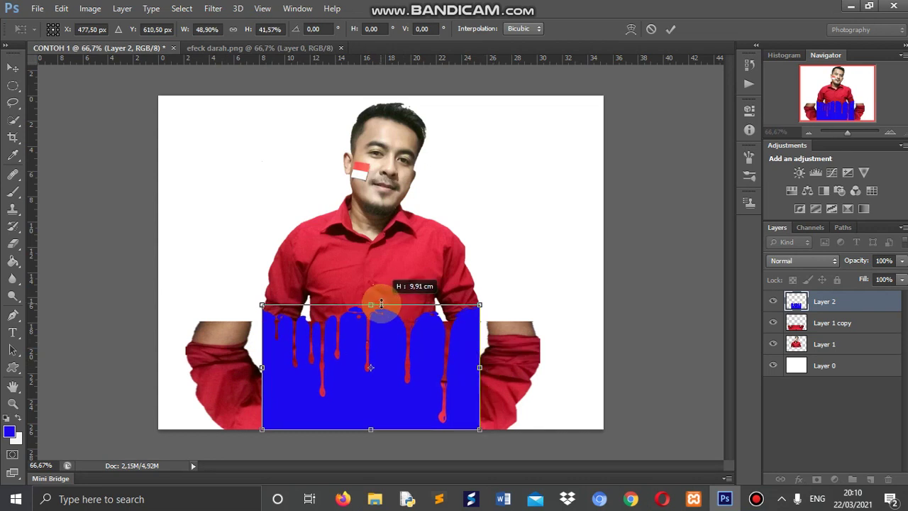
pyautogui.moveTo(480, 367); pyautogui.dragTo(488, 367)
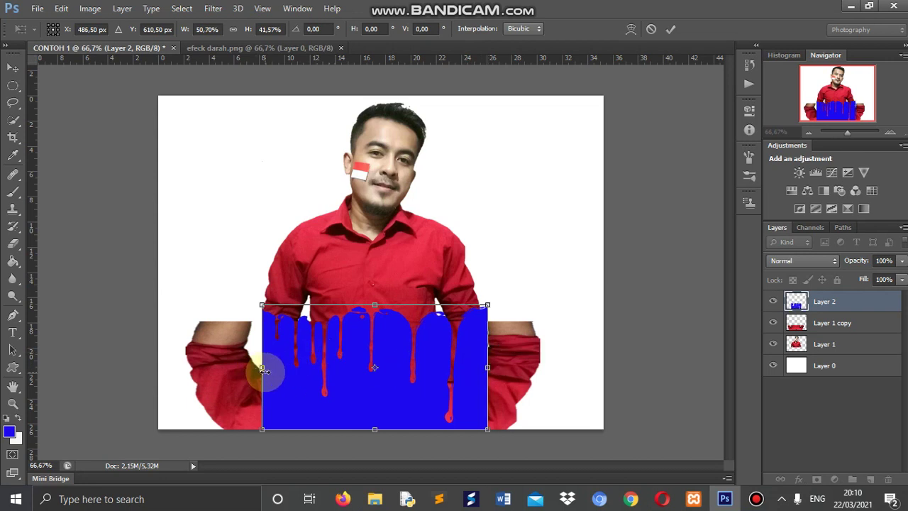
pyautogui.moveTo(262, 368); pyautogui.dragTo(249, 368)
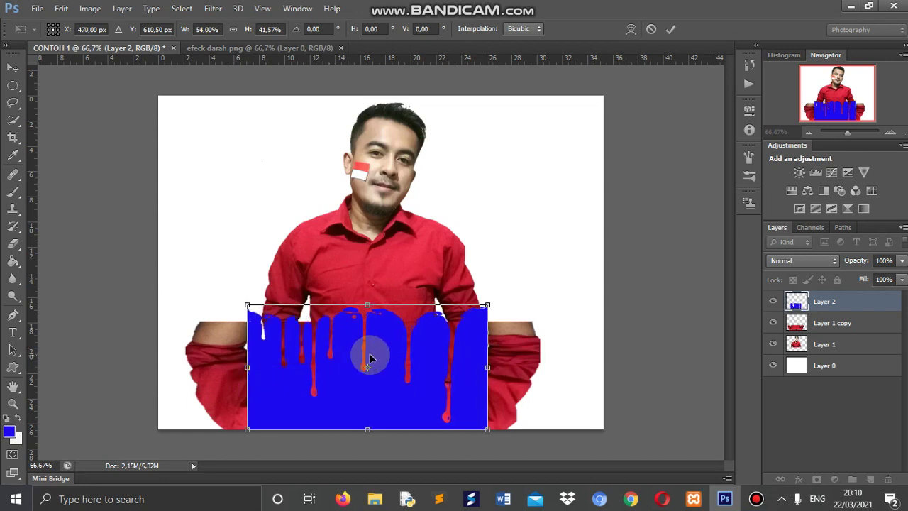
pyautogui.moveTo(383, 356); pyautogui.dragTo(389, 357)
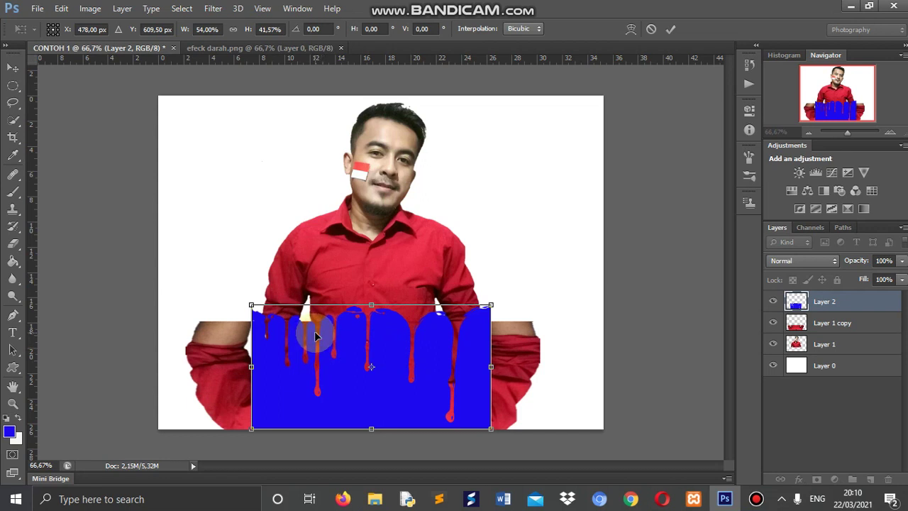
pyautogui.press('Up')
pyautogui.press('Up')
pyautogui.press('Up')
pyautogui.press('Up')
pyautogui.press('Up')
pyautogui.press('Up')
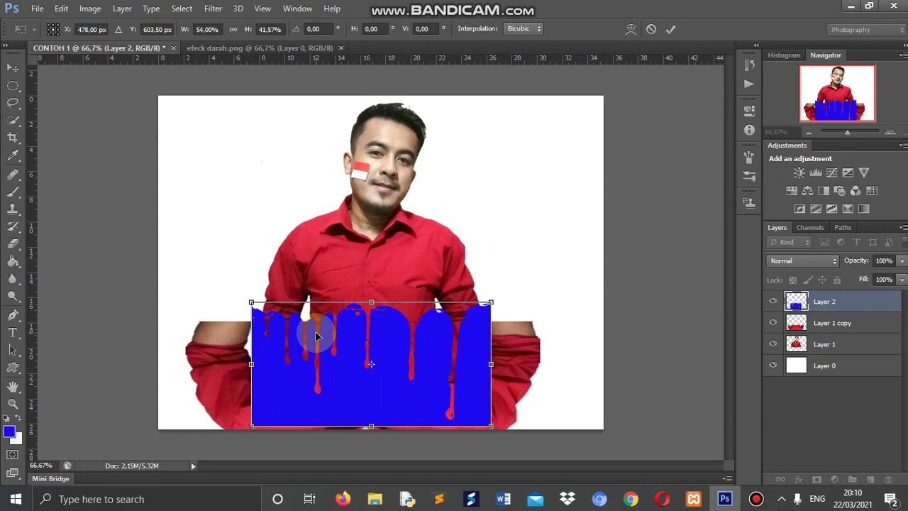
pyautogui.click(13, 71)
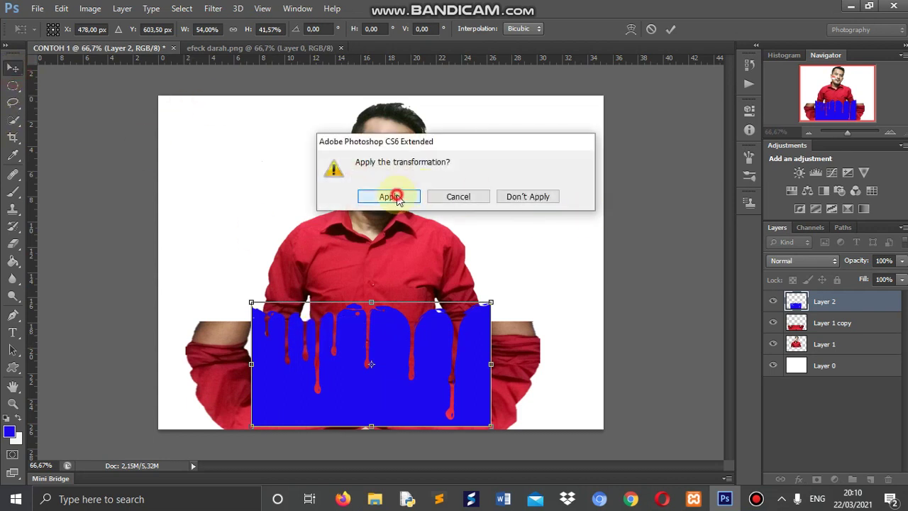
pyautogui.click(396, 199)
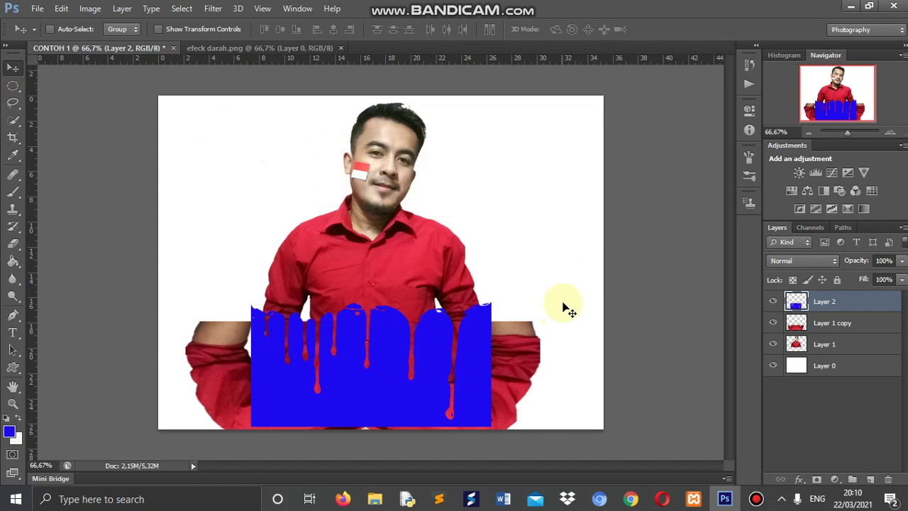
# Merge Layer 1 and Layer 1 copy into a single Layer 1 copy photo layer
pyautogui.click(837, 345)
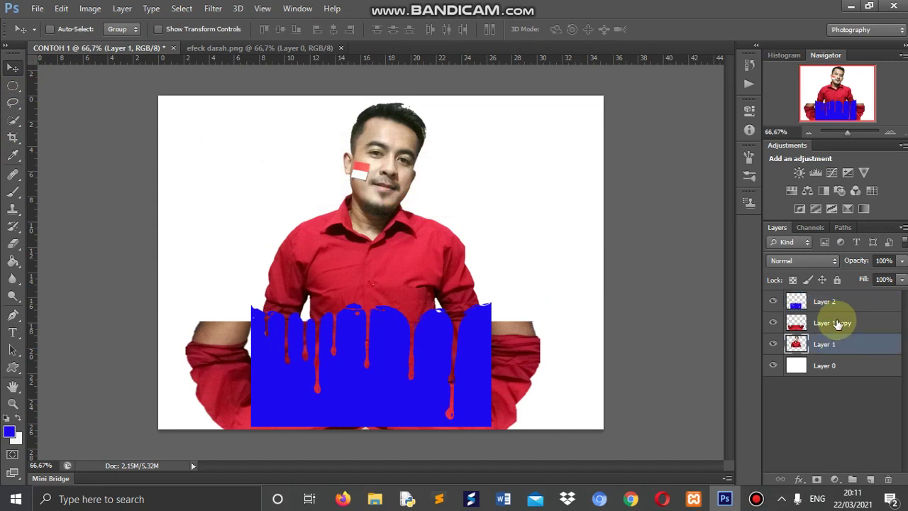
pyautogui.keyDown('ctrl'); pyautogui.click(840, 323); pyautogui.keyUp('ctrl')
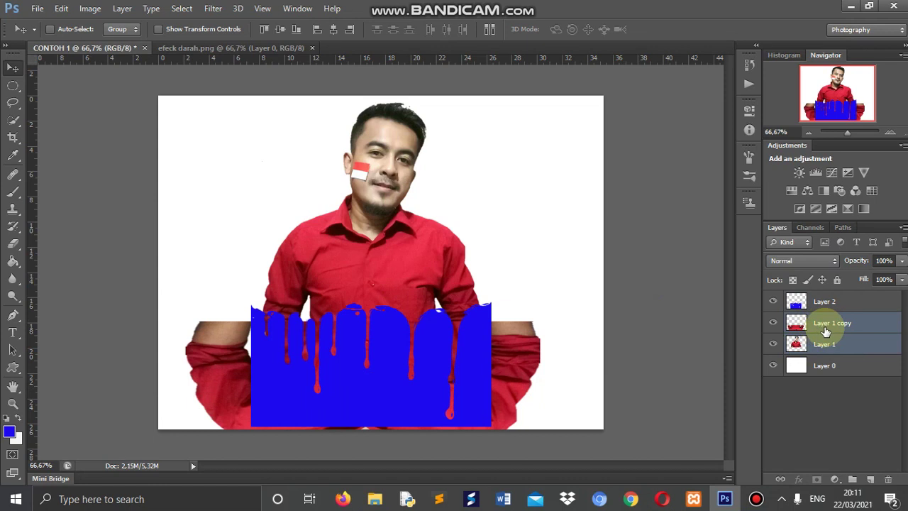
pyautogui.rightClick(826, 326)
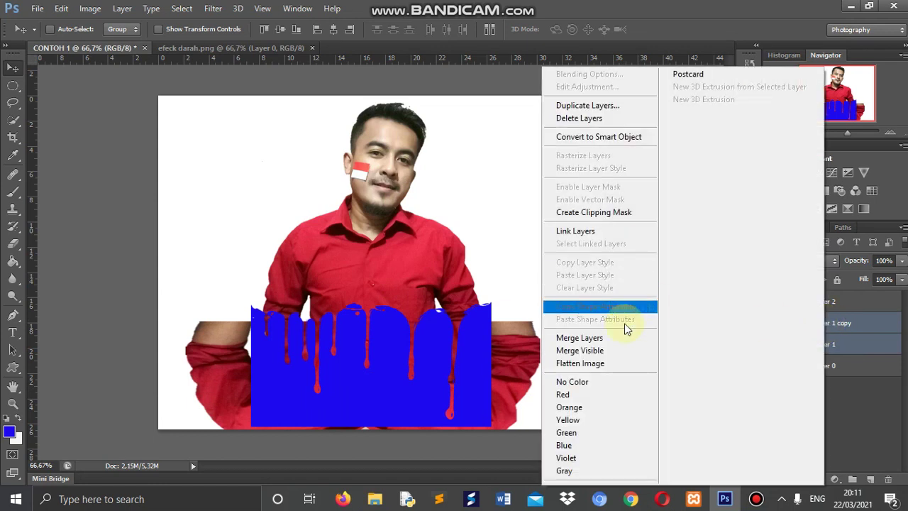
pyautogui.click(600, 342)
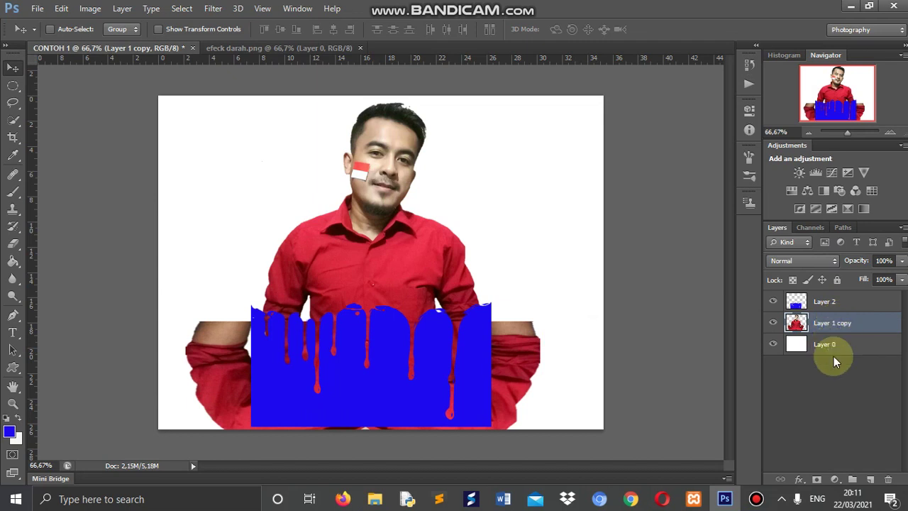
pyautogui.moveTo(821, 319); pyautogui.dragTo(799, 308)
# Cut the blue drip shape out of Layer 1 copy, deselect, and hide Layer 2
pyautogui.keyDown('ctrl'); pyautogui.click(797, 306); pyautogui.keyUp('ctrl')
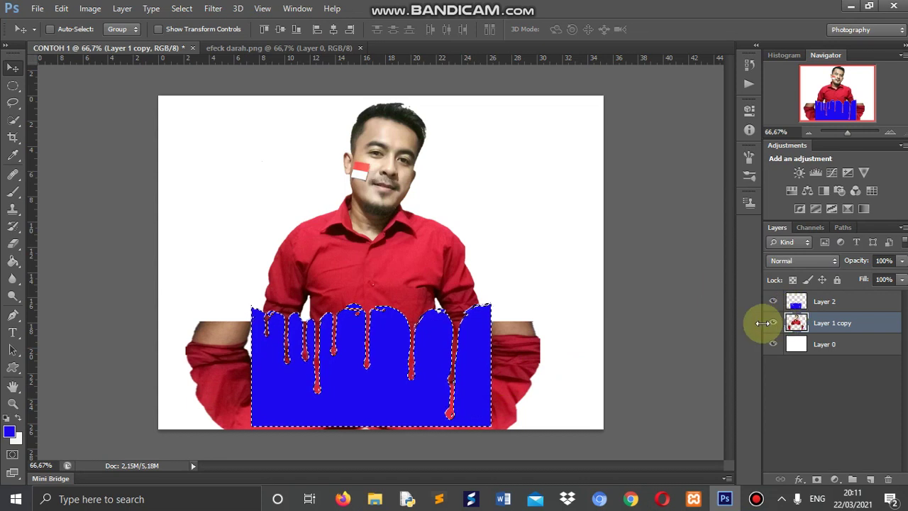
pyautogui.hotkey('ctrl', 'd')
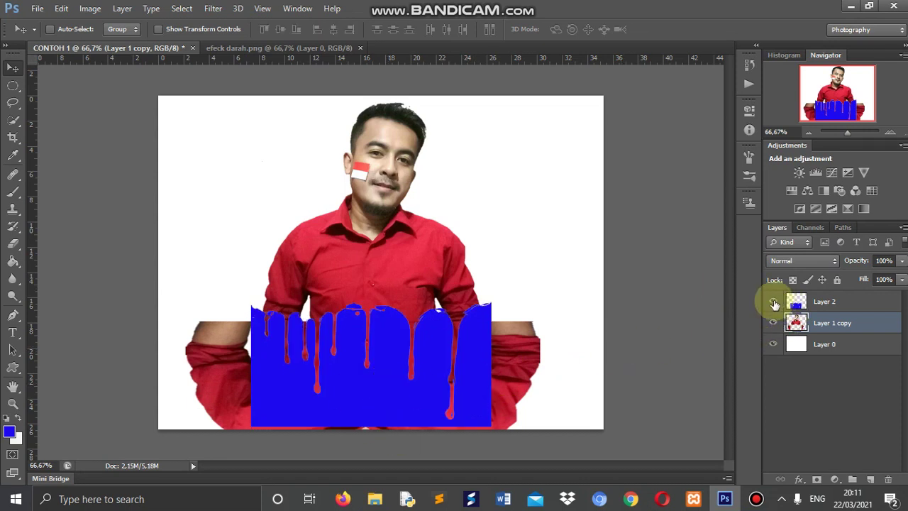
pyautogui.click(773, 302)
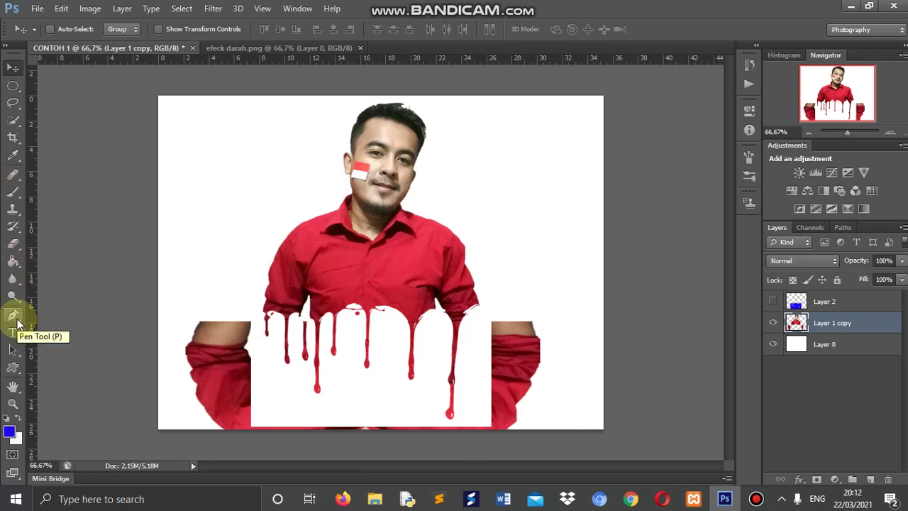
# Trace a pen path around both arms and the leftover shirt below the drips
pyautogui.click(13, 315)
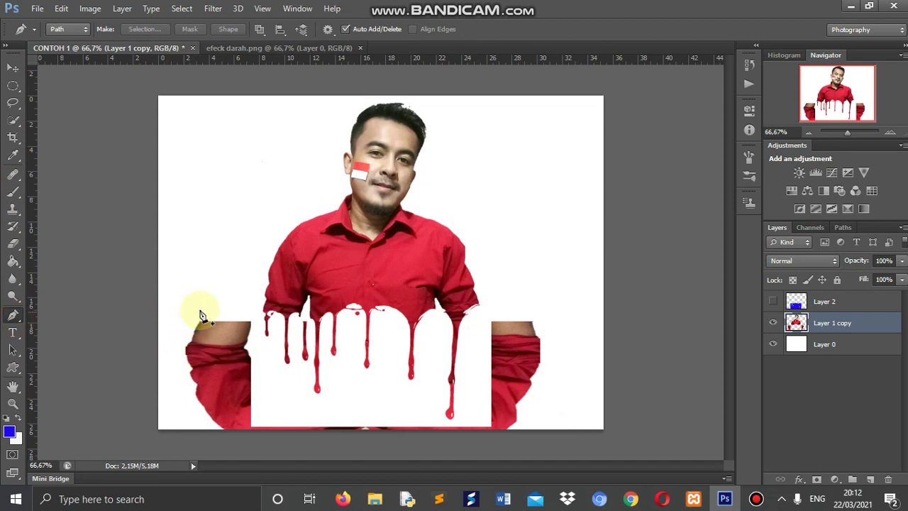
pyautogui.click(183, 311)
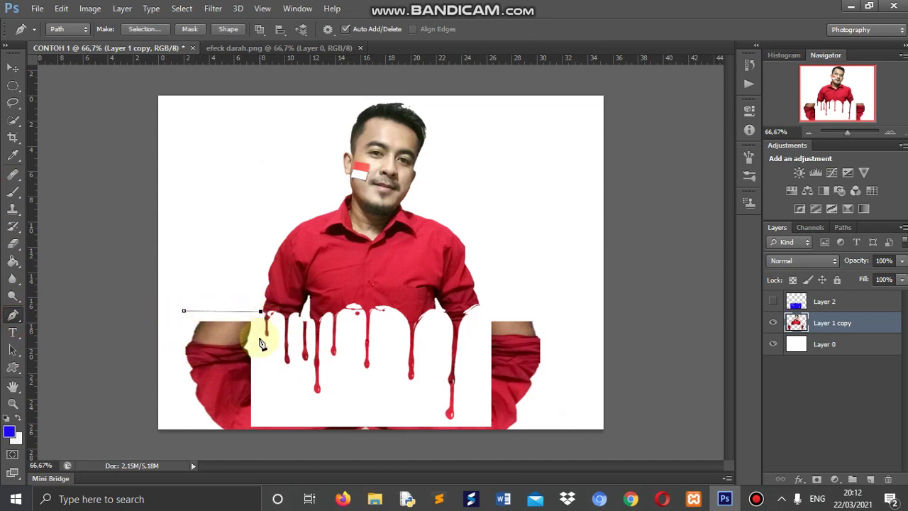
pyautogui.click(265, 416)
pyautogui.click(440, 420)
pyautogui.click(463, 423)
pyautogui.click(476, 377)
pyautogui.click(486, 309)
pyautogui.click(543, 292)
pyautogui.click(583, 342)
pyautogui.click(565, 450)
pyautogui.click(134, 447)
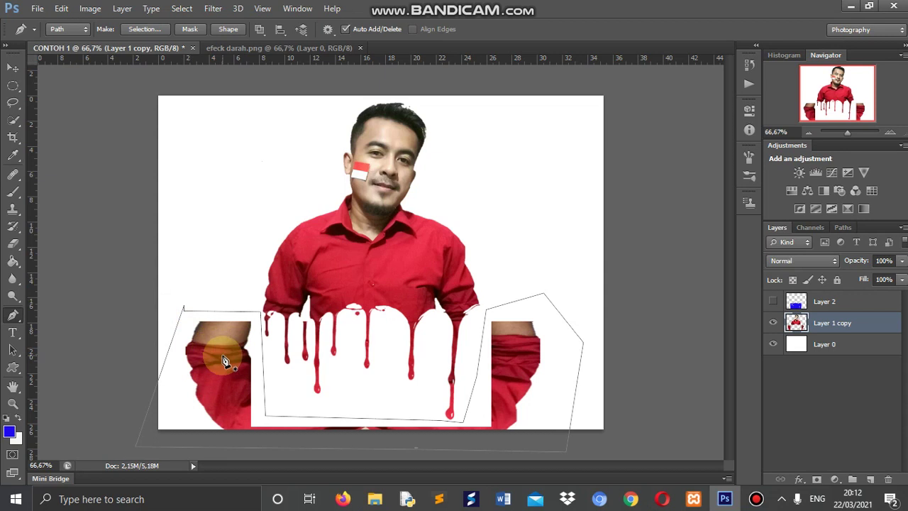
# Turn the path into a selection, delete the leftover arm and shirt pieces, and deselect
pyautogui.rightClick(235, 341)
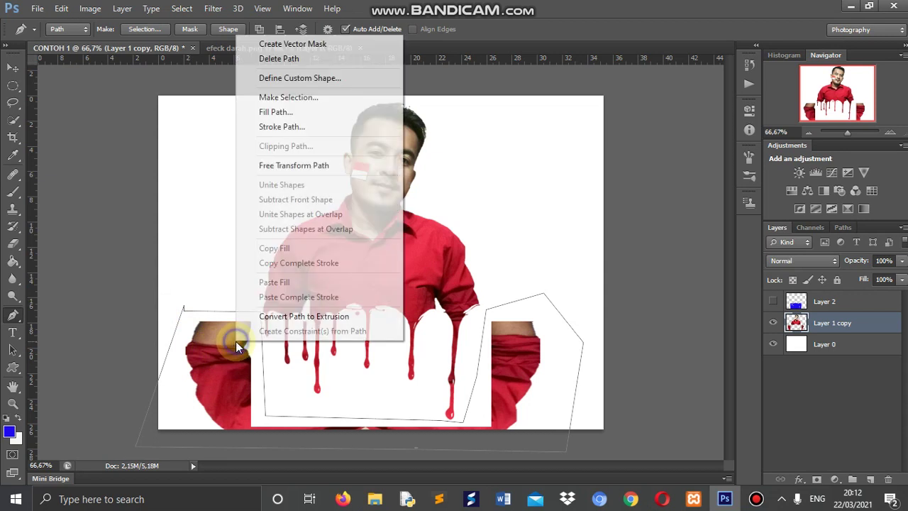
pyautogui.click(291, 99)
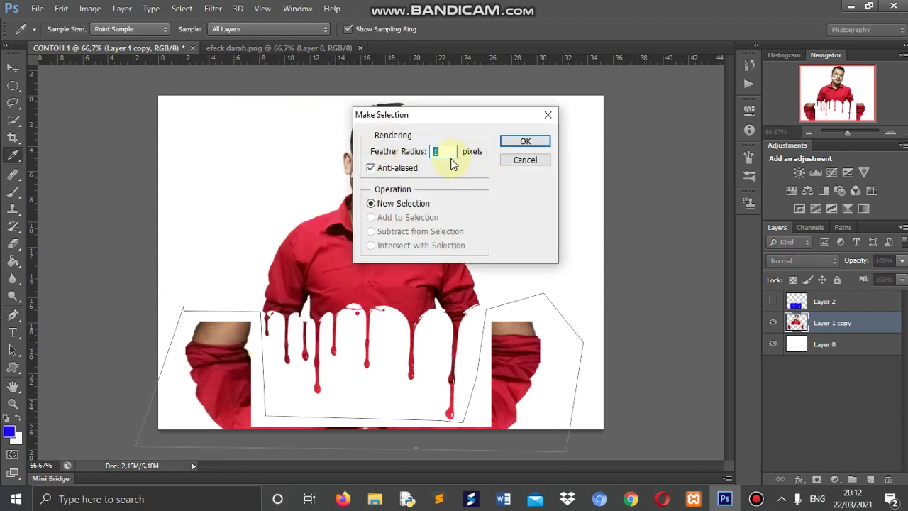
pyautogui.click(551, 142)
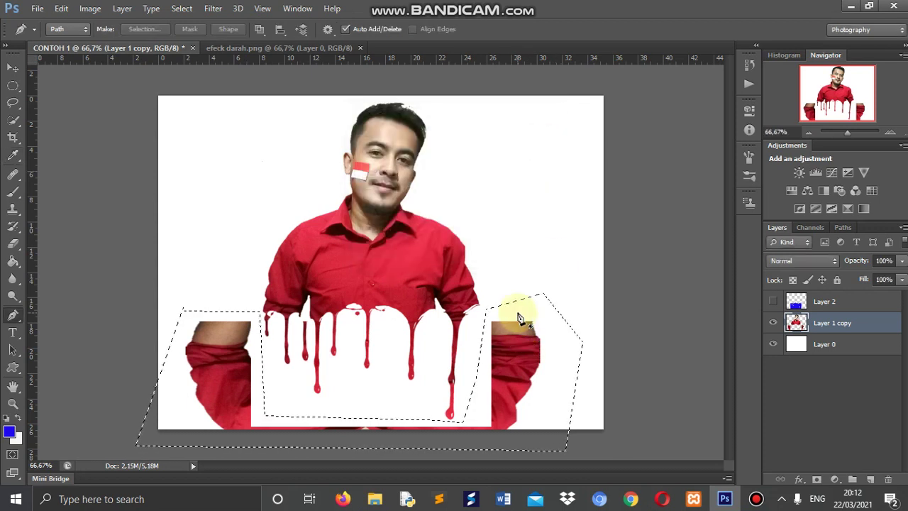
pyautogui.press('Delete')
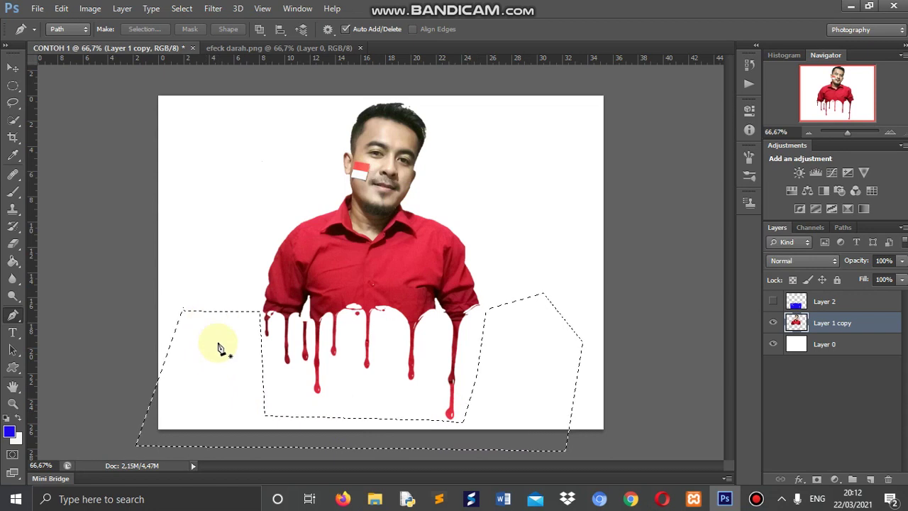
pyautogui.hotkey('ctrl', 'd')
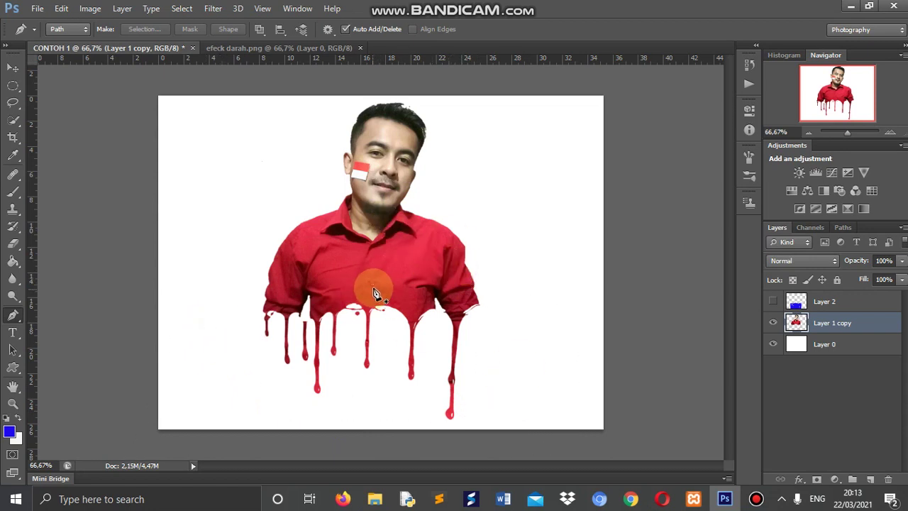
# Quick-select the red shirt and its drips, including the right-hand drip, leaving out the head
pyautogui.click(16, 124)
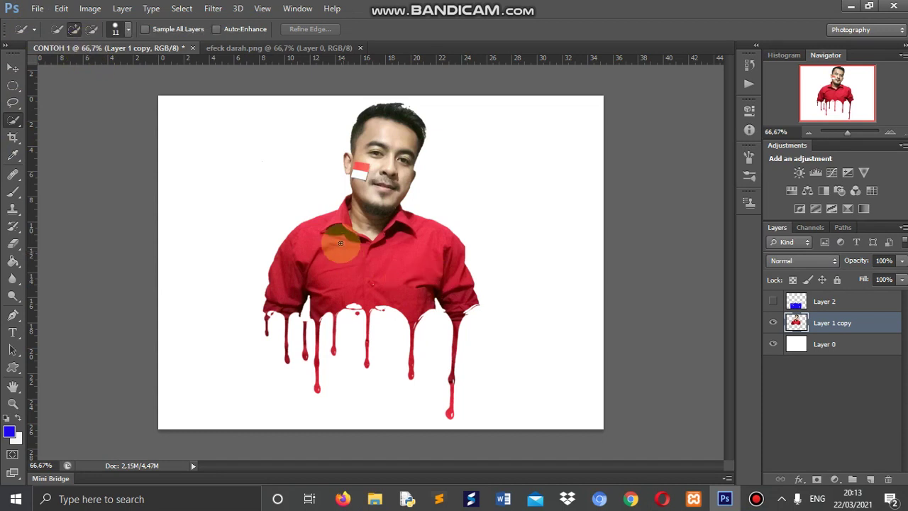
pyautogui.moveTo(337, 229)
pyautogui.mouseDown()
pyautogui.moveTo(347, 308)
pyautogui.moveTo(415, 244)
pyautogui.moveTo(408, 215)
pyautogui.mouseUp()
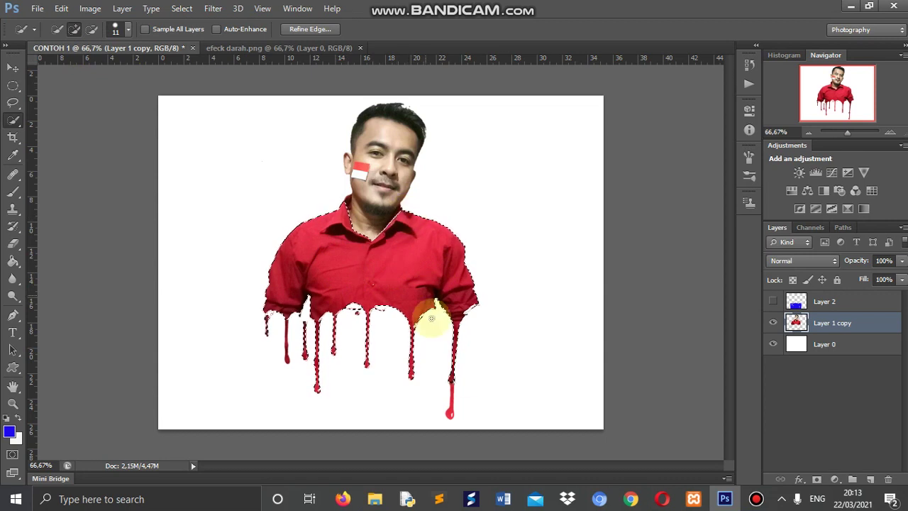
pyautogui.moveTo(462, 391)
pyautogui.mouseDown()
pyautogui.moveTo(453, 411)
pyautogui.moveTo(344, 365)
pyautogui.moveTo(303, 327)
pyautogui.moveTo(287, 359)
pyautogui.moveTo(340, 284)
pyautogui.moveTo(405, 274)
pyautogui.moveTo(385, 284)
pyautogui.mouseUp()
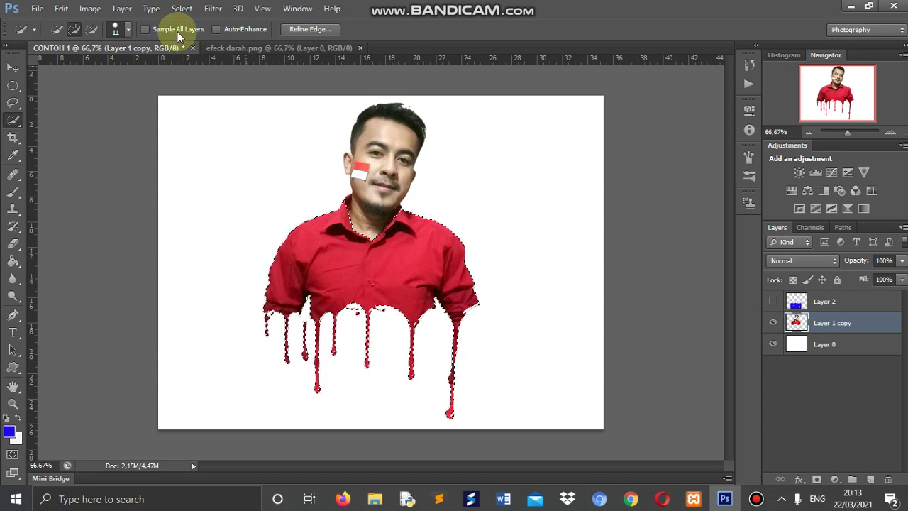
# Apply Color Balance: midtones toward magenta, highlights +43, −42, 0 for a brighter red
pyautogui.click(93, 10)
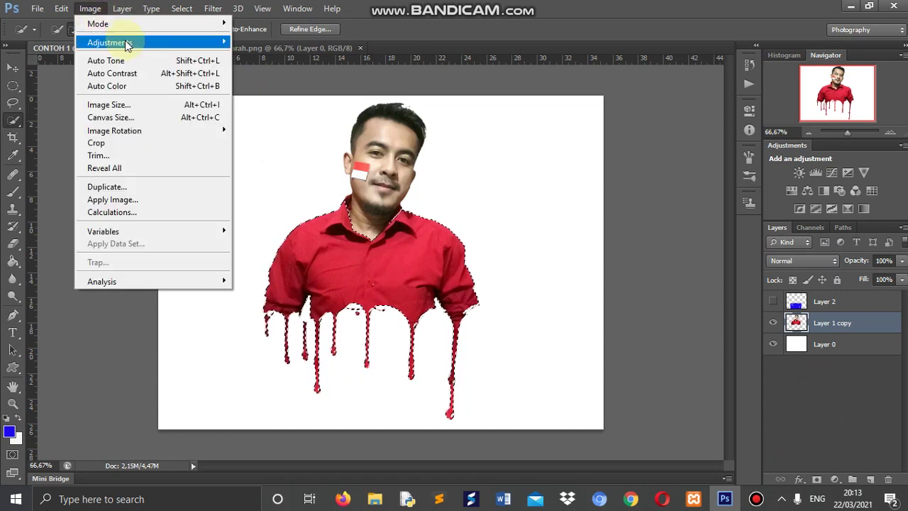
pyautogui.moveTo(110, 42)
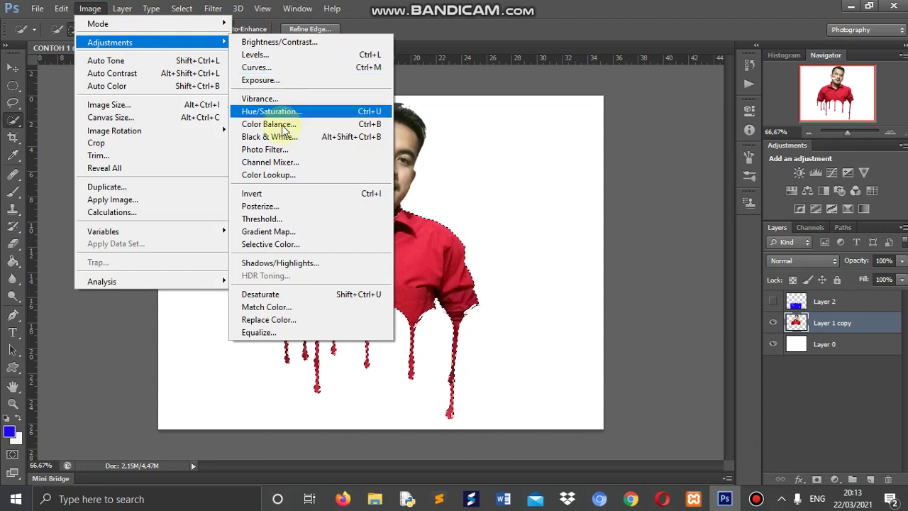
pyautogui.click(281, 126)
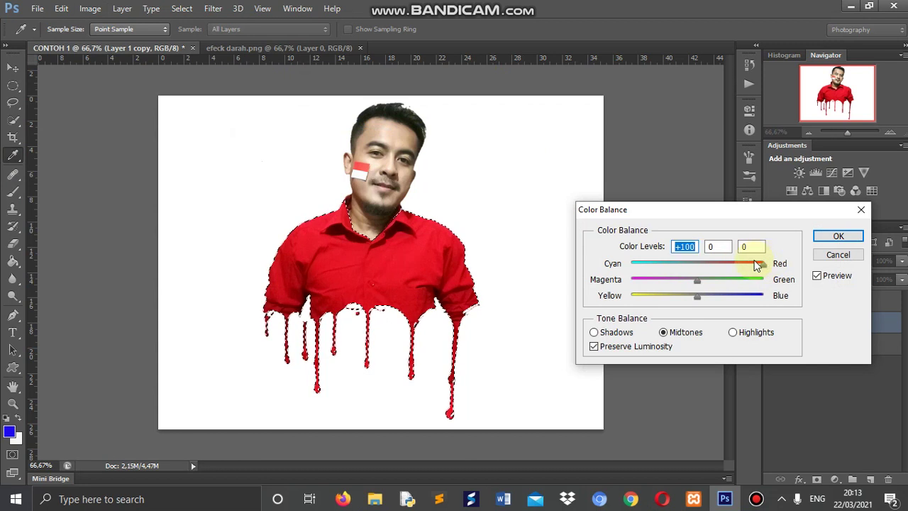
pyautogui.moveTo(699, 280)
pyautogui.mouseDown()
pyautogui.moveTo(663, 290)
pyautogui.moveTo(735, 284)
pyautogui.moveTo(679, 293)
pyautogui.mouseUp()
pyautogui.click(732, 333)
pyautogui.moveTo(698, 265); pyautogui.dragTo(744, 266)
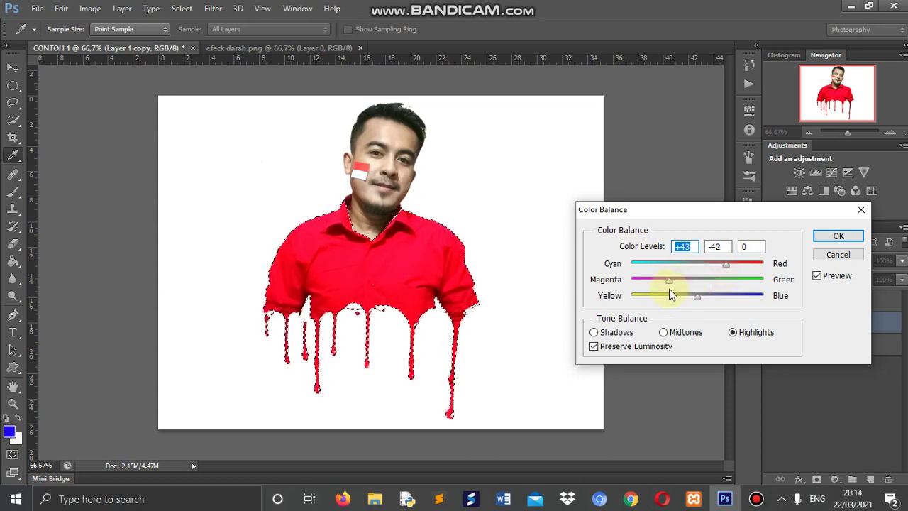
pyautogui.click(842, 238)
pyautogui.press('w')
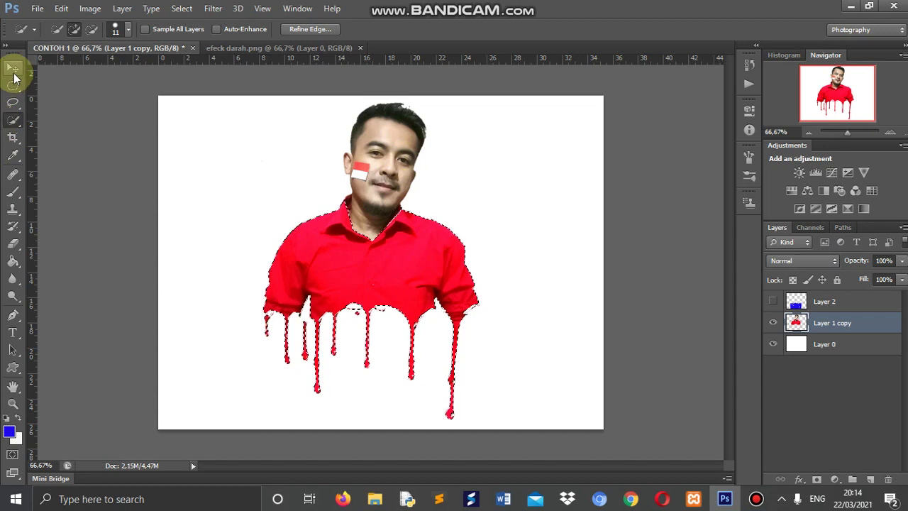
# Deselect the shirt and close the efeck darah.png document
pyautogui.click(15, 74)
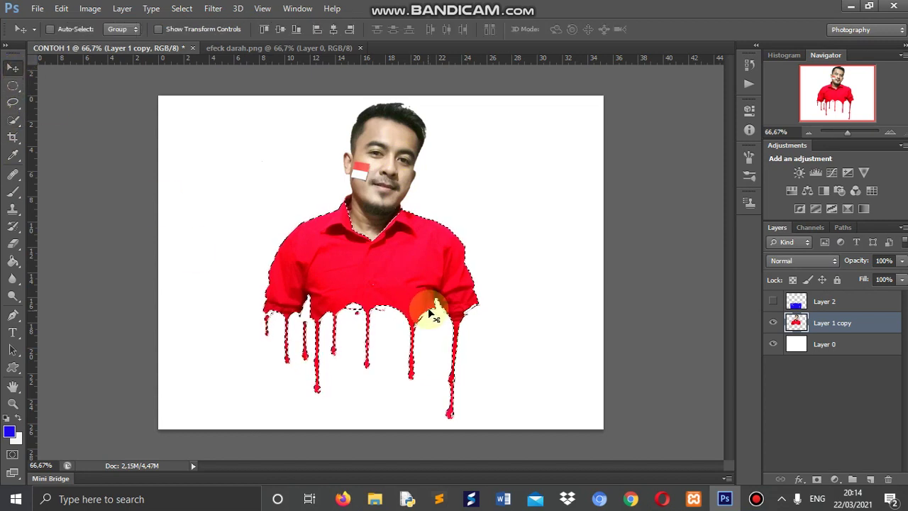
pyautogui.hotkey('ctrl', 'd')
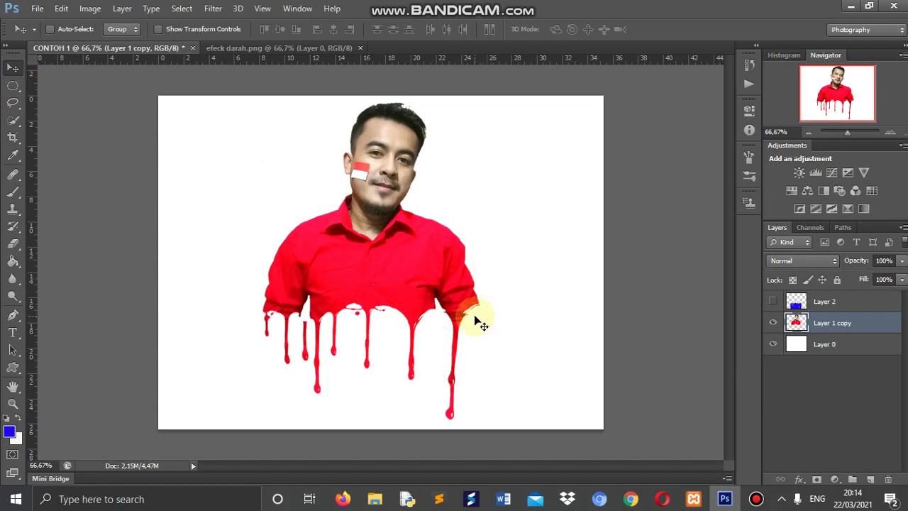
pyautogui.click(340, 50)
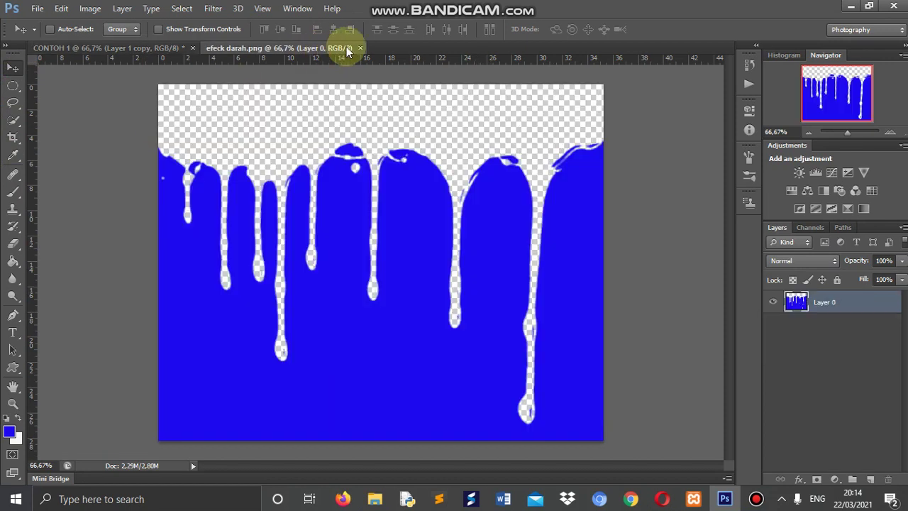
pyautogui.click(360, 48)
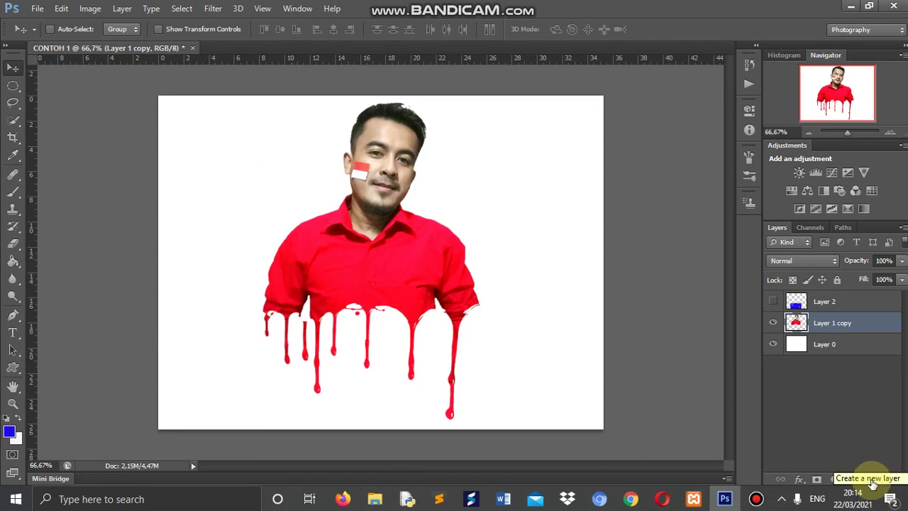
# Add an empty Layer 3 and set the foreground colour to yellow #f1b809
pyautogui.click(872, 480)
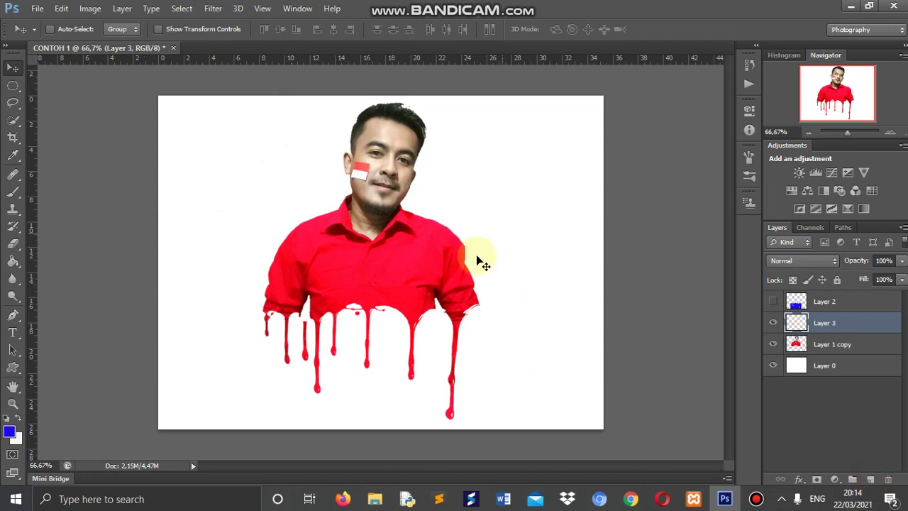
pyautogui.click(10, 432)
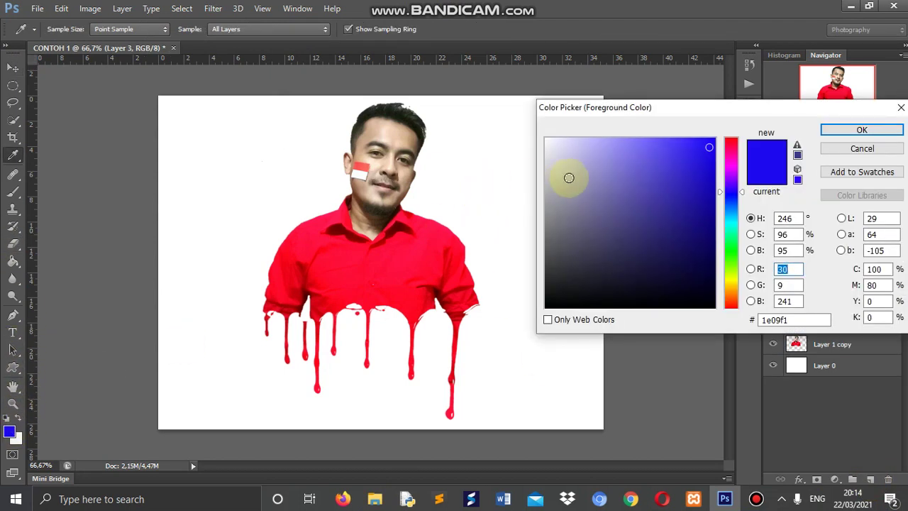
pyautogui.click(731, 287)
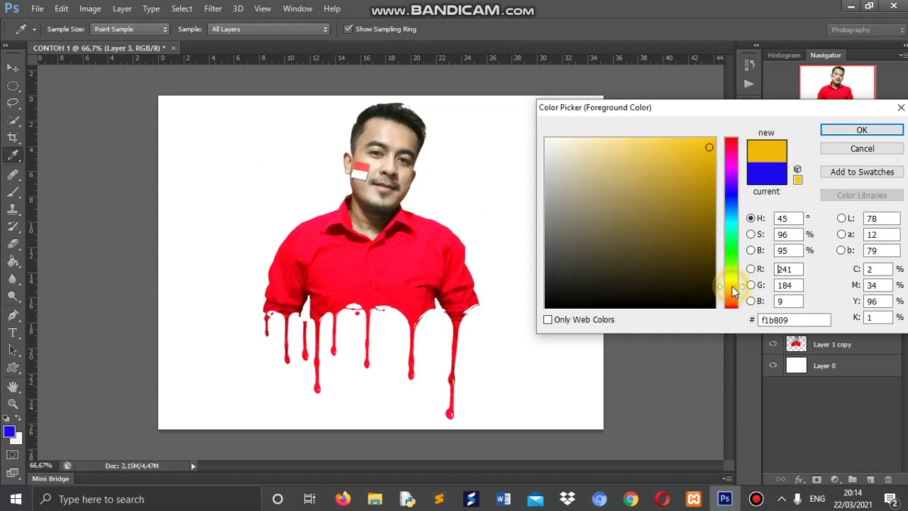
pyautogui.click(836, 132)
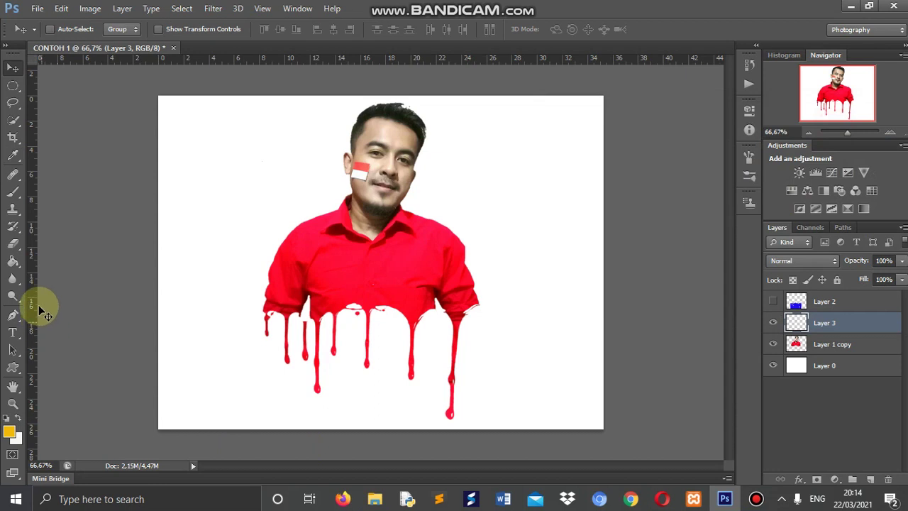
pyautogui.click(13, 191)
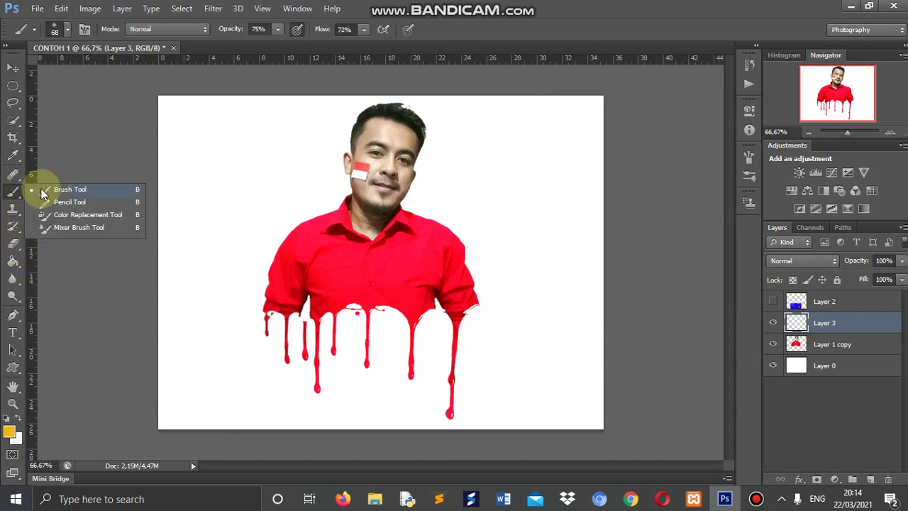
# Set the Brush Tool to a soft round tip enlarged to 277 px
pyautogui.click(66, 191)
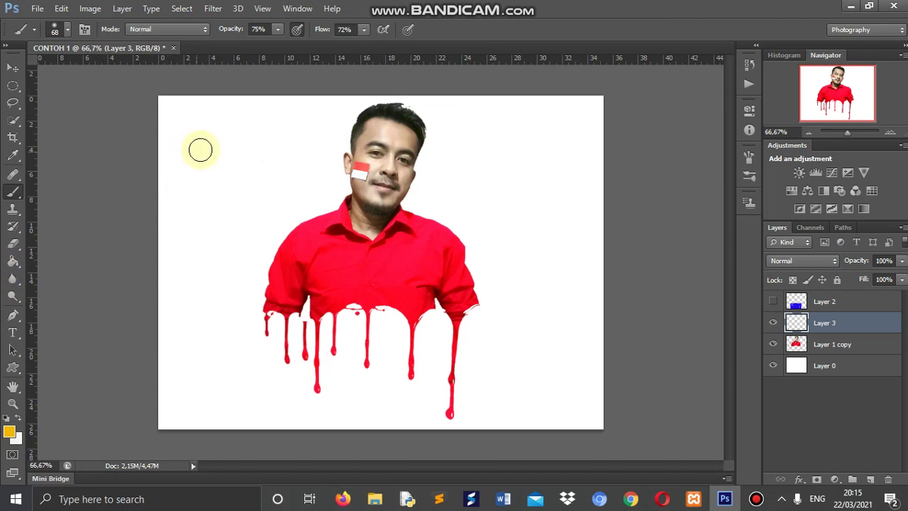
pyautogui.rightClick(206, 151)
pyautogui.click(225, 242)
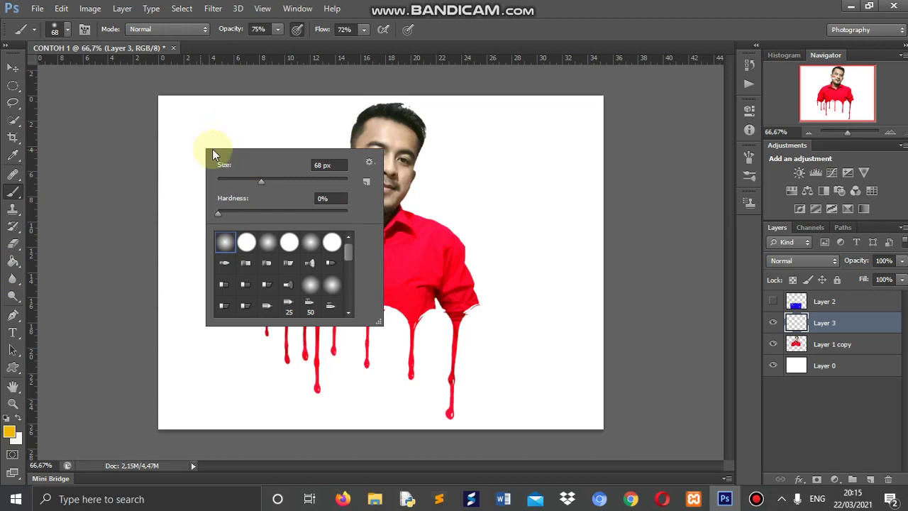
pyautogui.moveTo(261, 181); pyautogui.dragTo(320, 182)
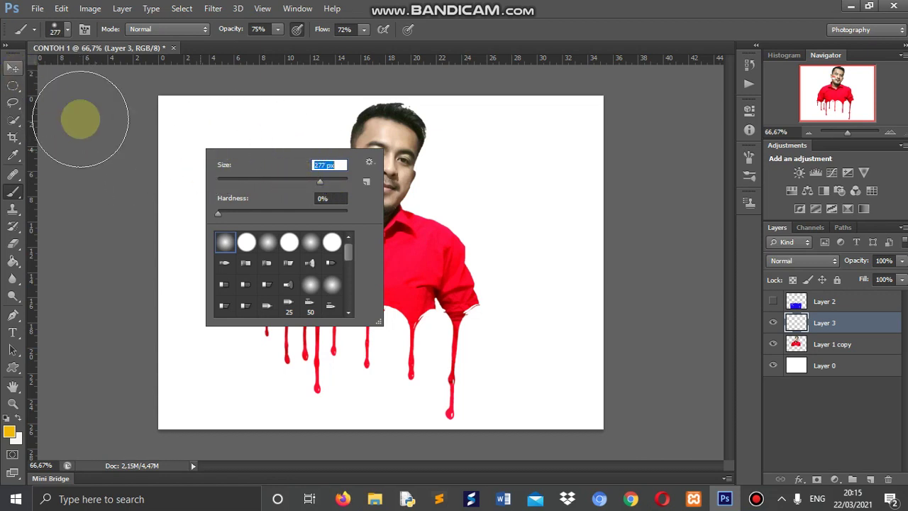
pyautogui.click(699, 152)
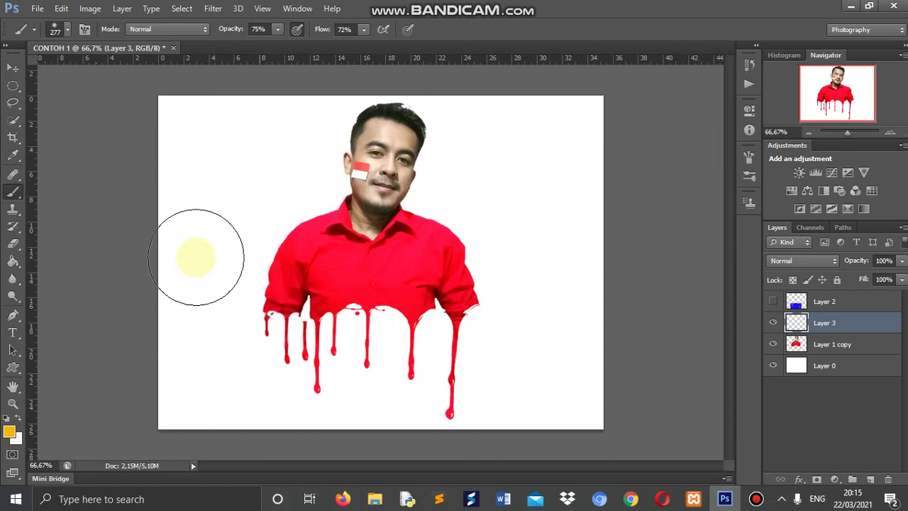
# Paint soft yellow strokes across the top-left, top edge and bottom of Layer 3
pyautogui.moveTo(116, 156); pyautogui.dragTo(322, 106)
pyautogui.click(153, 76)
pyautogui.moveTo(153, 76); pyautogui.dragTo(365, 85)
pyautogui.moveTo(144, 390)
pyautogui.mouseDown()
pyautogui.moveTo(341, 417)
pyautogui.moveTo(442, 405)
pyautogui.moveTo(432, 432)
pyautogui.moveTo(615, 300)
pyautogui.moveTo(618, 256)
pyautogui.mouseUp()
pyautogui.moveTo(167, 132); pyautogui.dragTo(216, 106)
pyautogui.moveTo(381, 74)
pyautogui.mouseDown()
pyautogui.moveTo(162, 178)
pyautogui.moveTo(274, 111)
pyautogui.moveTo(533, 117)
pyautogui.mouseUp()
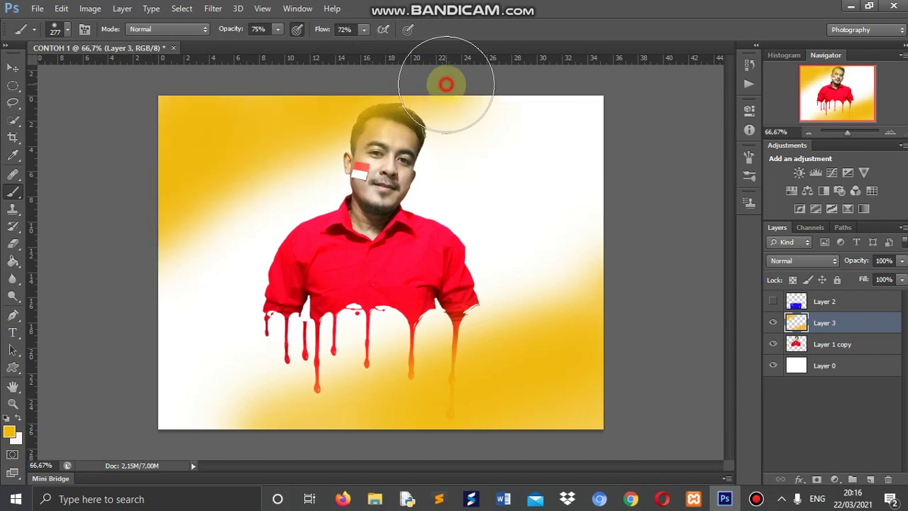
pyautogui.moveTo(163, 419); pyautogui.dragTo(263, 436)
pyautogui.moveTo(642, 211)
pyautogui.mouseDown()
pyautogui.moveTo(584, 101)
pyautogui.moveTo(519, 66)
pyautogui.mouseUp()
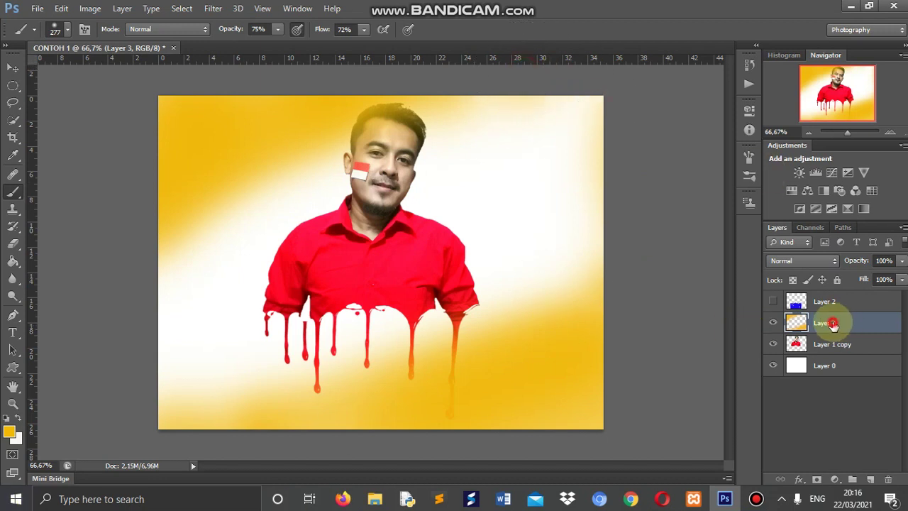
# Move Layer 3 below Layer 1 copy so the yellow sits behind the man
pyautogui.moveTo(834, 325); pyautogui.dragTo(830, 355)
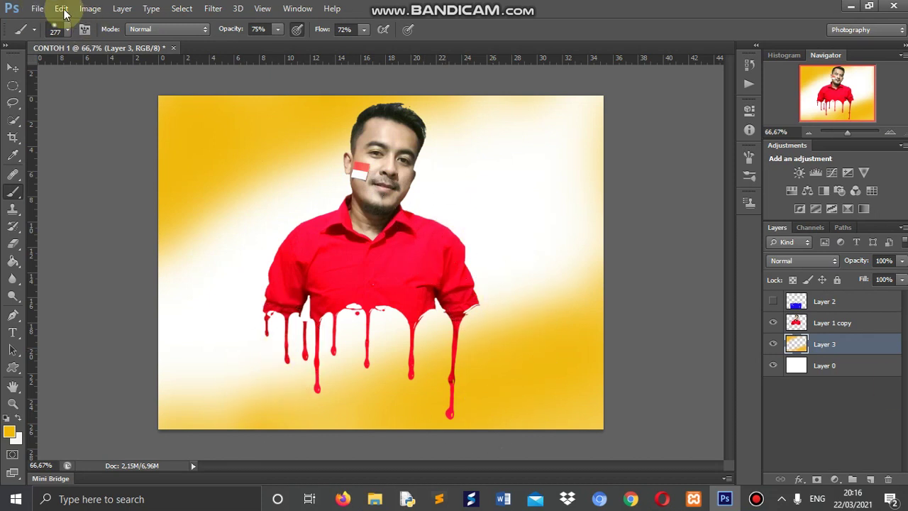
# Open the pngwing.com.png splatter image
pyautogui.click(37, 8)
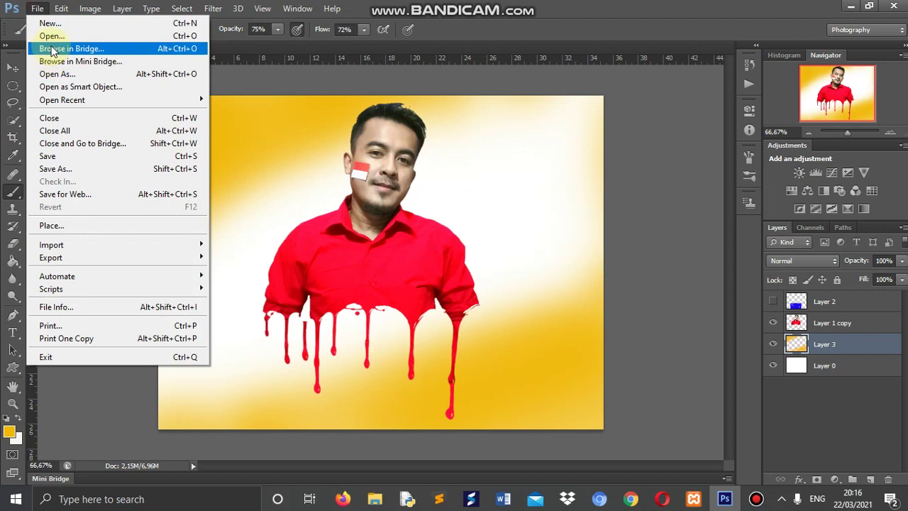
pyautogui.click(53, 39)
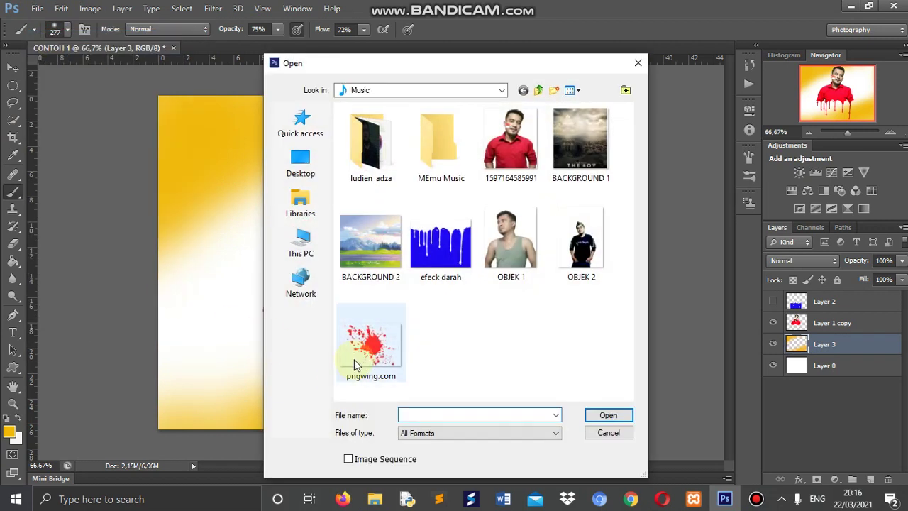
pyautogui.click(393, 362)
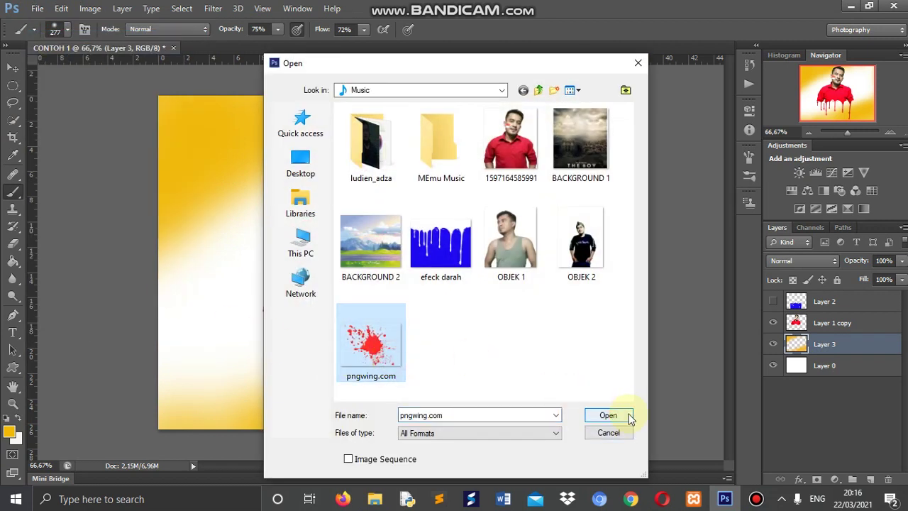
pyautogui.click(608, 416)
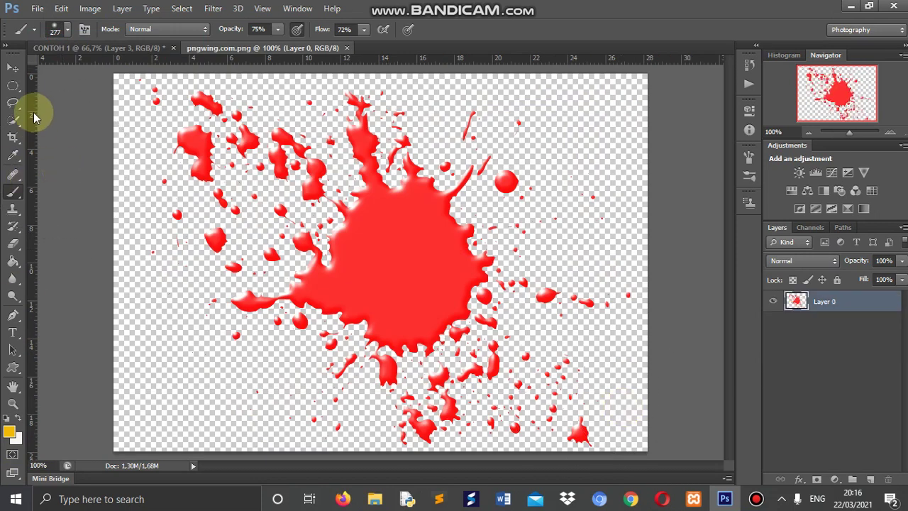
# Drag the splatter into CONTOH 1 as a new layer right of the man
pyautogui.click(13, 68)
pyautogui.moveTo(323, 250); pyautogui.dragTo(160, 50)
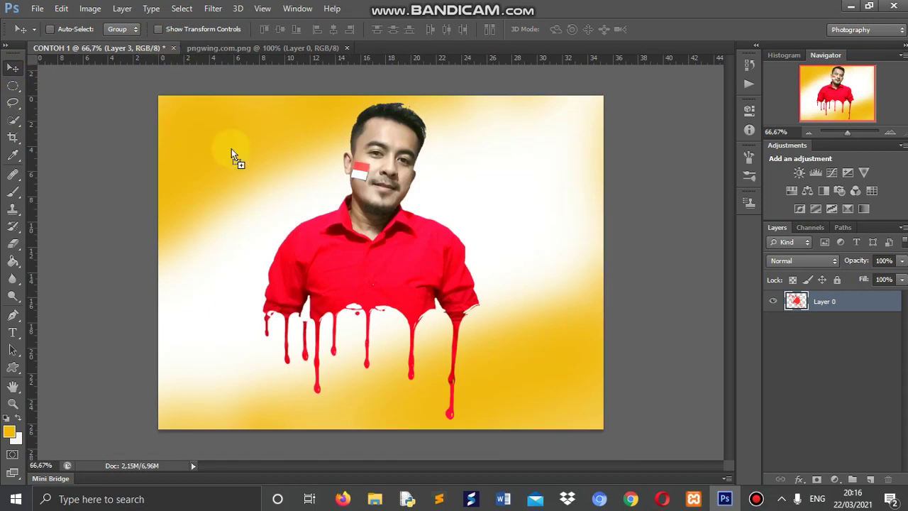
pyautogui.moveTo(160, 50)
pyautogui.mouseDown()
pyautogui.moveTo(268, 188)
pyautogui.moveTo(464, 228)
pyautogui.moveTo(523, 219)
pyautogui.moveTo(493, 222)
pyautogui.mouseUp()
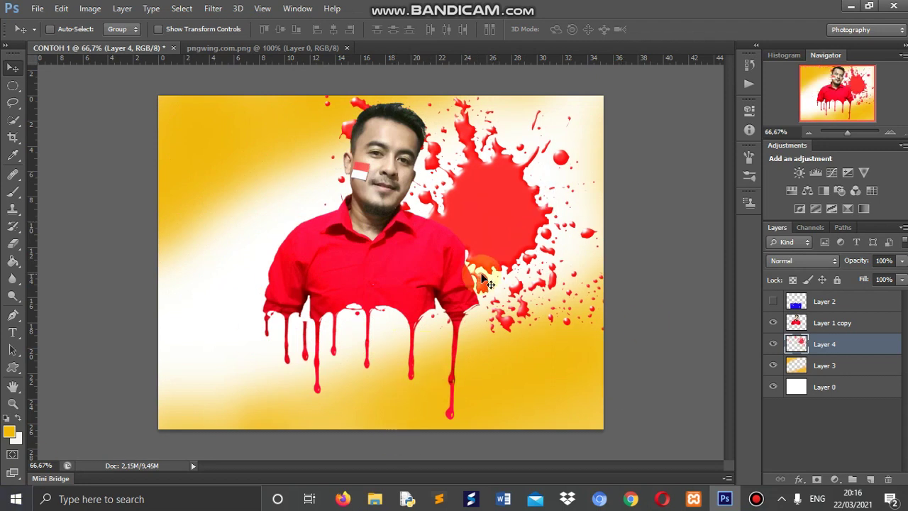
# Scale the Layer 4 splatter to about 80.46% × 78.22%, raise it beside the head, and apply
pyautogui.click(61, 9)
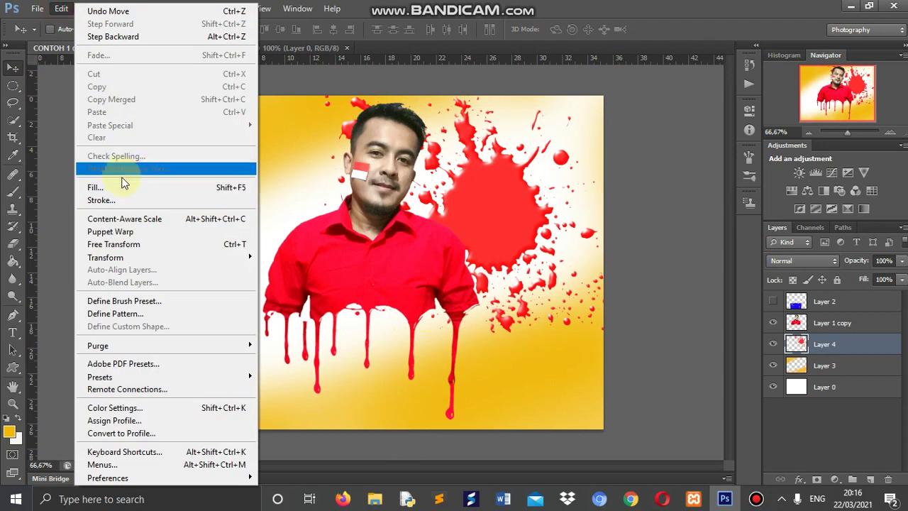
pyautogui.click(120, 244)
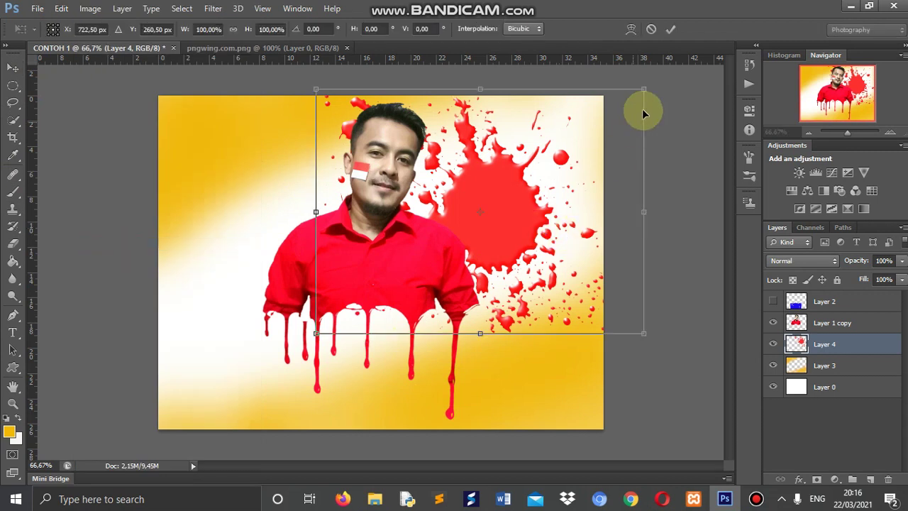
pyautogui.moveTo(644, 88)
pyautogui.mouseDown()
pyautogui.moveTo(582, 135)
pyautogui.moveTo(585, 143)
pyautogui.mouseUp()
pyautogui.moveTo(519, 217); pyautogui.dragTo(544, 176)
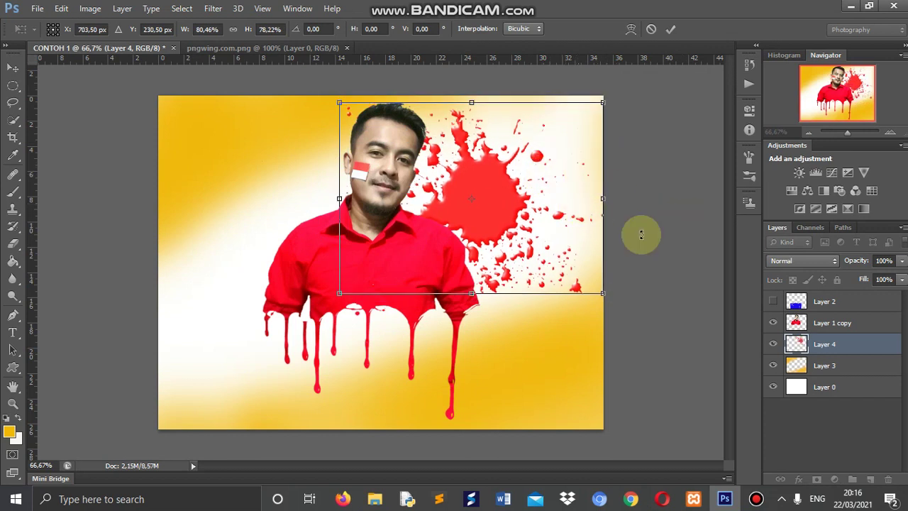
pyautogui.click(12, 68)
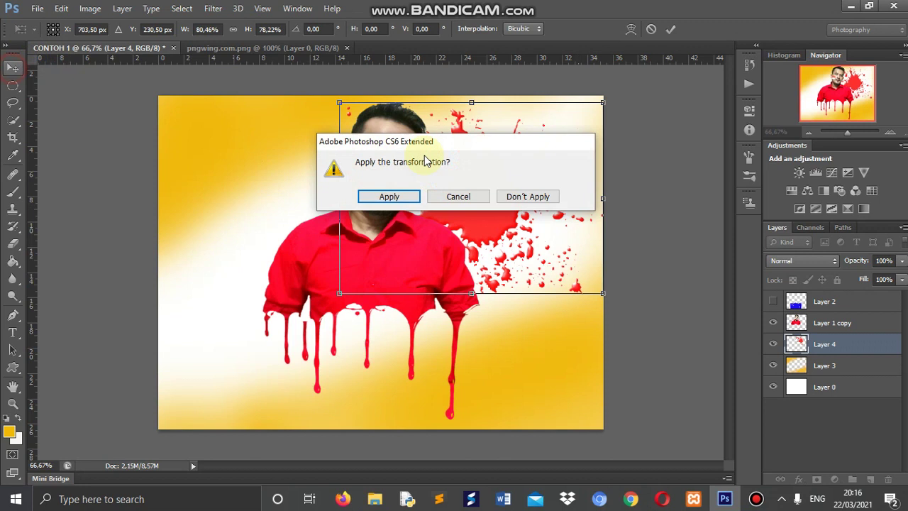
pyautogui.click(412, 200)
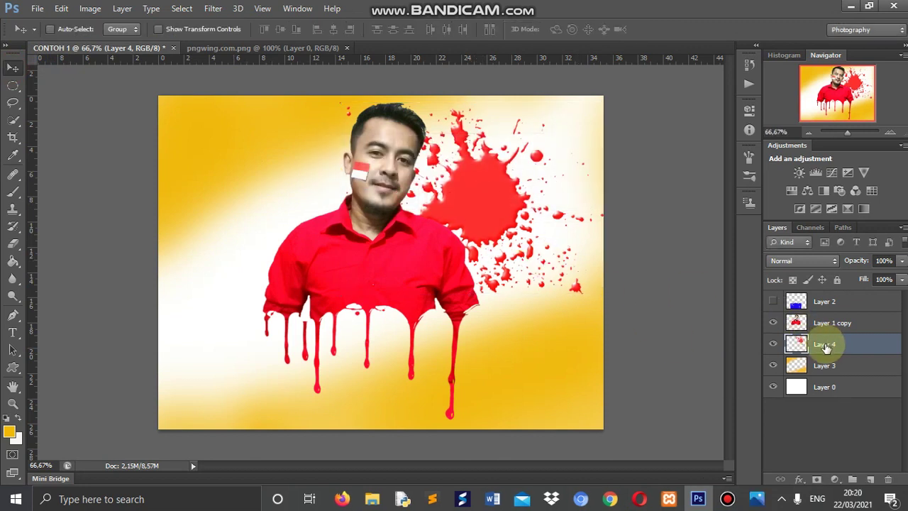
# Duplicate Layer 4, move the copy left of the man, scale it to about 74.37% × 83.06%, and apply
pyautogui.hotkey('ctrl', 'j')
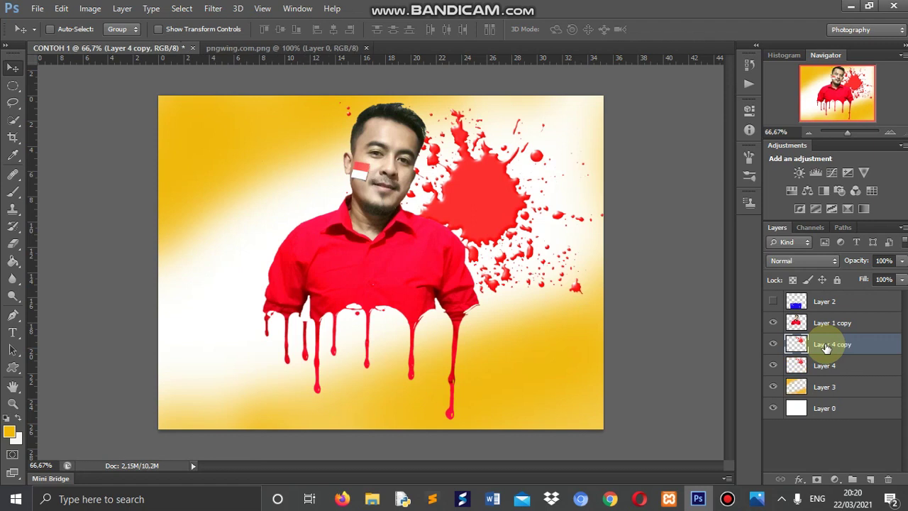
pyautogui.moveTo(474, 190)
pyautogui.mouseDown()
pyautogui.moveTo(290, 200)
pyautogui.moveTo(203, 226)
pyautogui.moveTo(223, 169)
pyautogui.mouseUp()
pyautogui.click(61, 8)
pyautogui.click(132, 240)
pyautogui.moveTo(394, 126)
pyautogui.mouseDown()
pyautogui.moveTo(366, 148)
pyautogui.moveTo(364, 118)
pyautogui.mouseUp()
pyautogui.moveTo(335, 147); pyautogui.dragTo(322, 199)
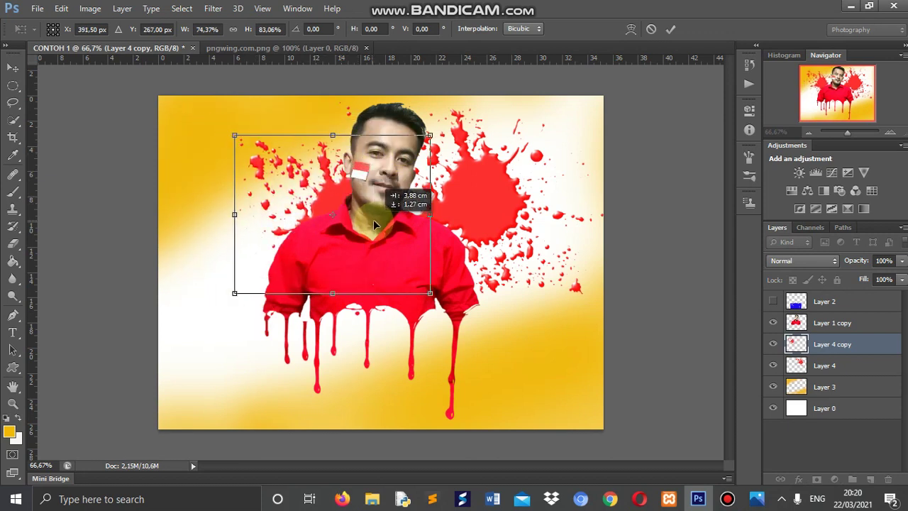
pyautogui.moveTo(323, 201); pyautogui.dragTo(297, 235)
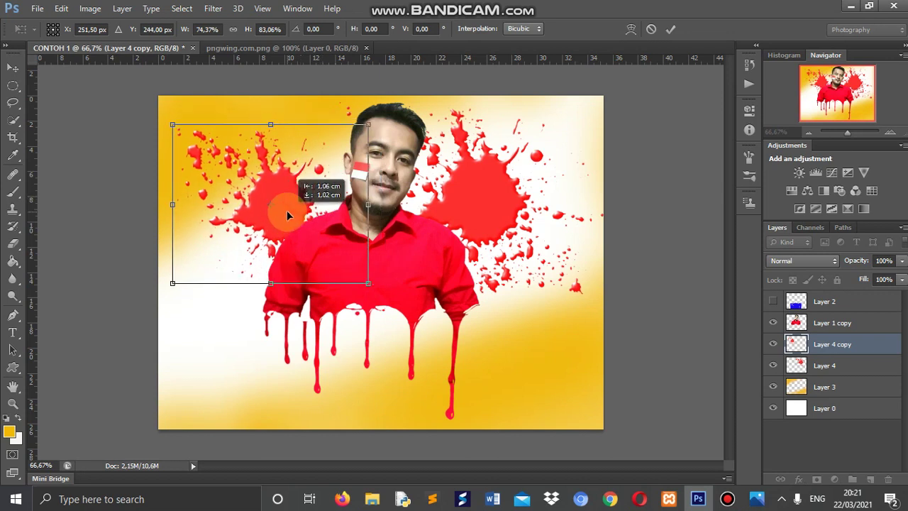
pyautogui.click(12, 69)
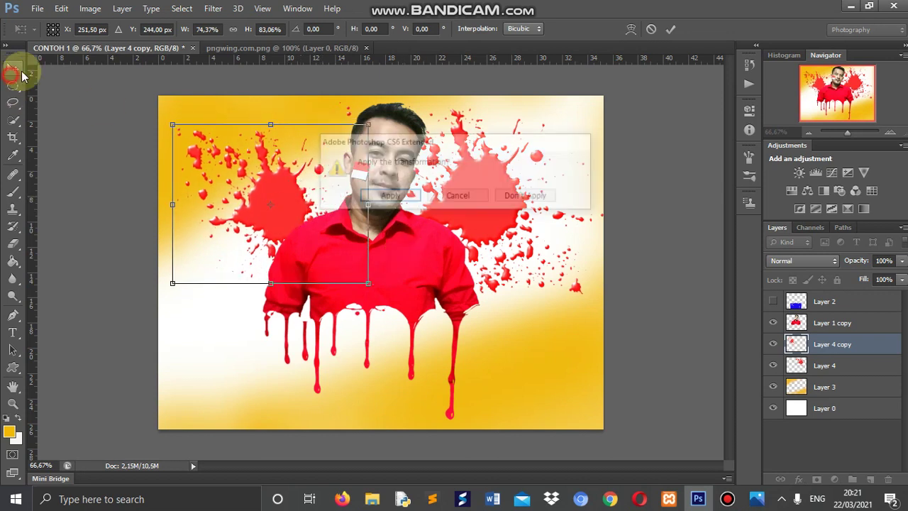
pyautogui.click(389, 195)
pyautogui.click(374, 267)
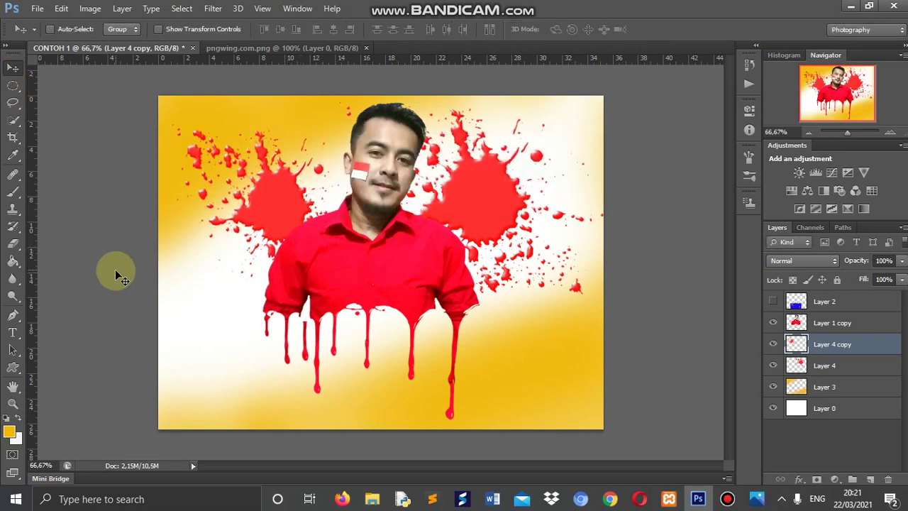
# Set the Horizontal Type tool to Chiller at 72 pt
pyautogui.click(15, 334)
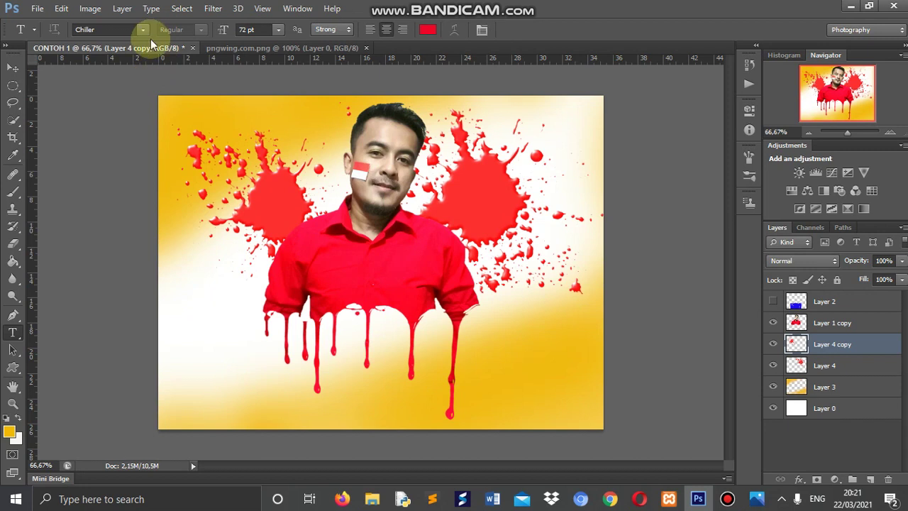
pyautogui.click(143, 32)
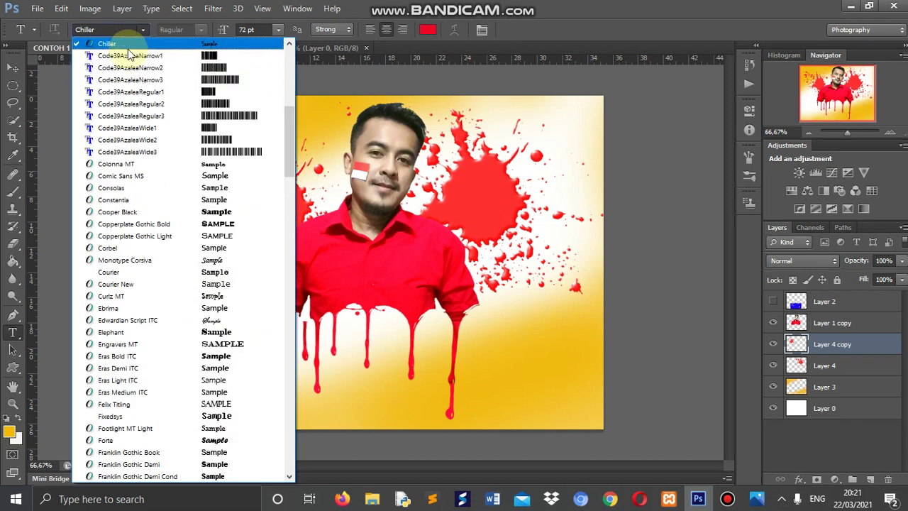
pyautogui.click(132, 47)
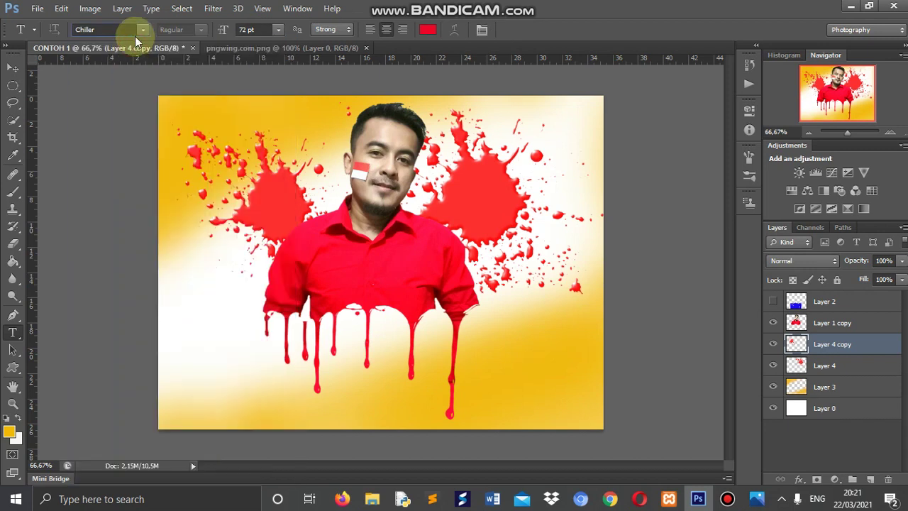
pyautogui.click(278, 31)
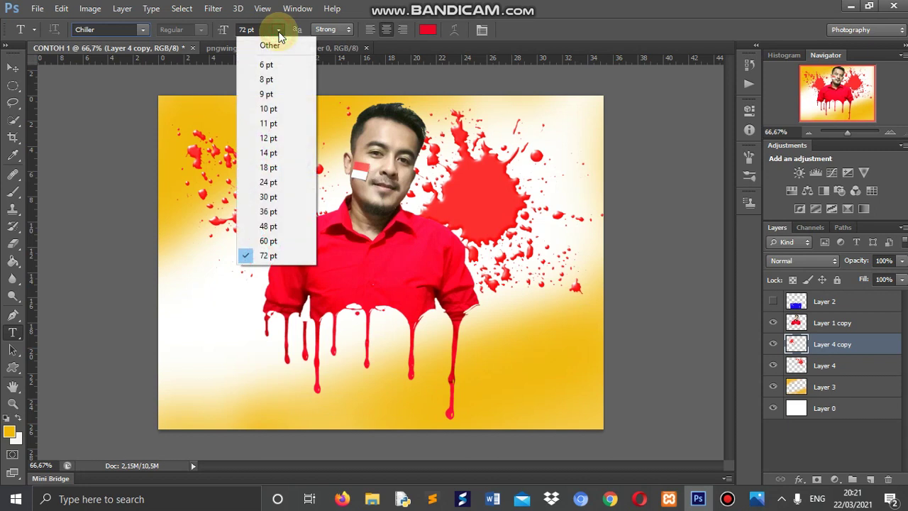
pyautogui.click(263, 257)
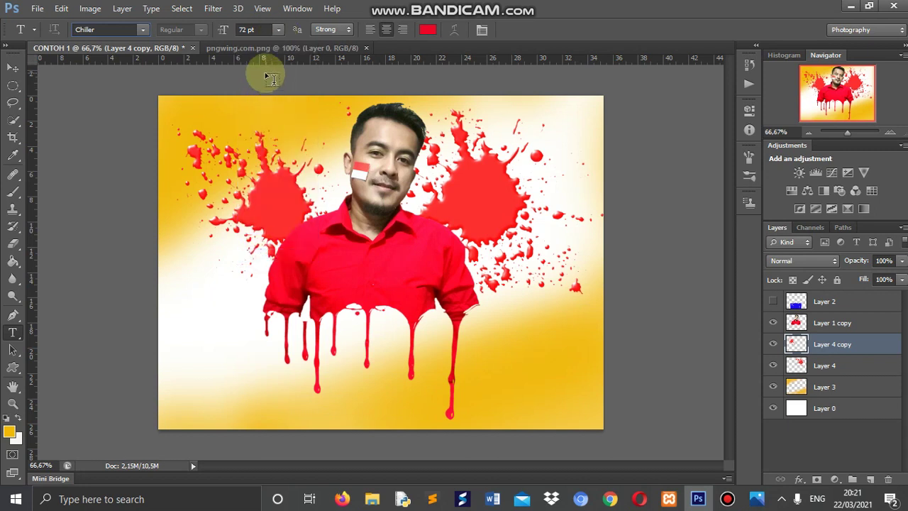
# Type 'Oke' near the lower-left corner and drag it into place
pyautogui.click(170, 380)
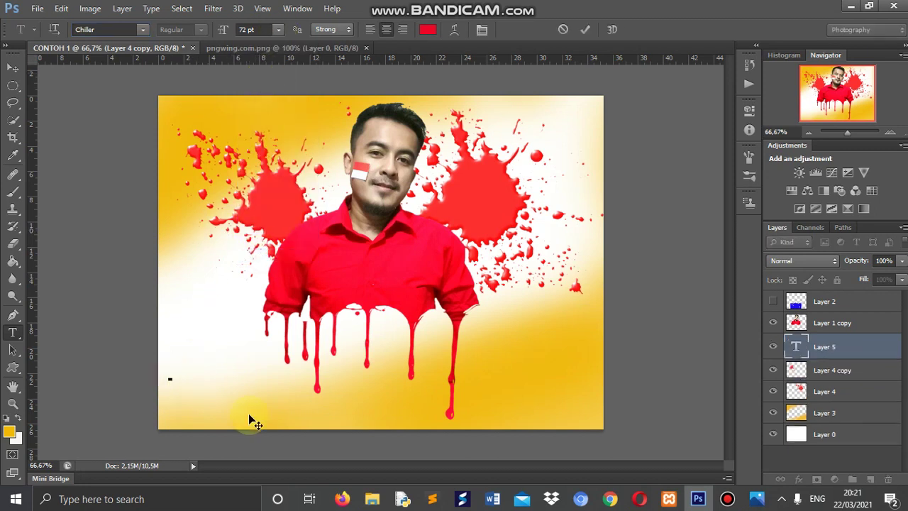
pyautogui.write('Oke')
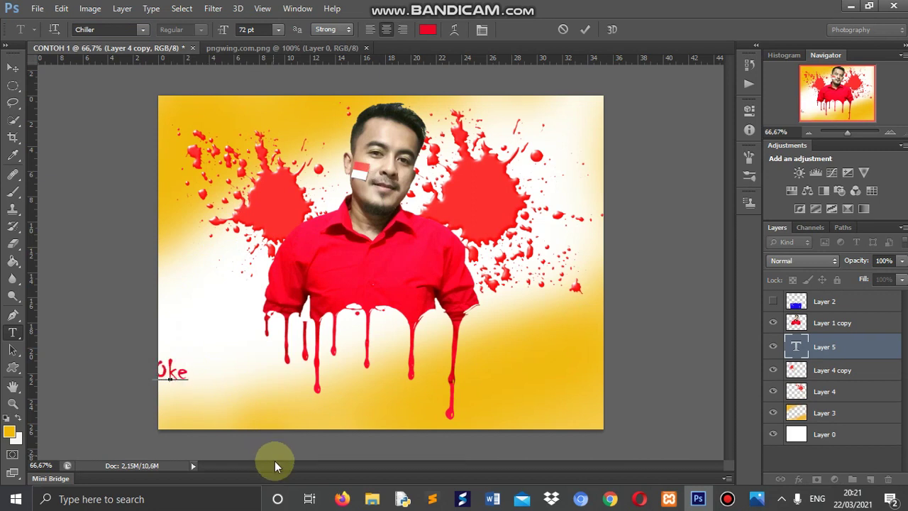
pyautogui.click(11, 69)
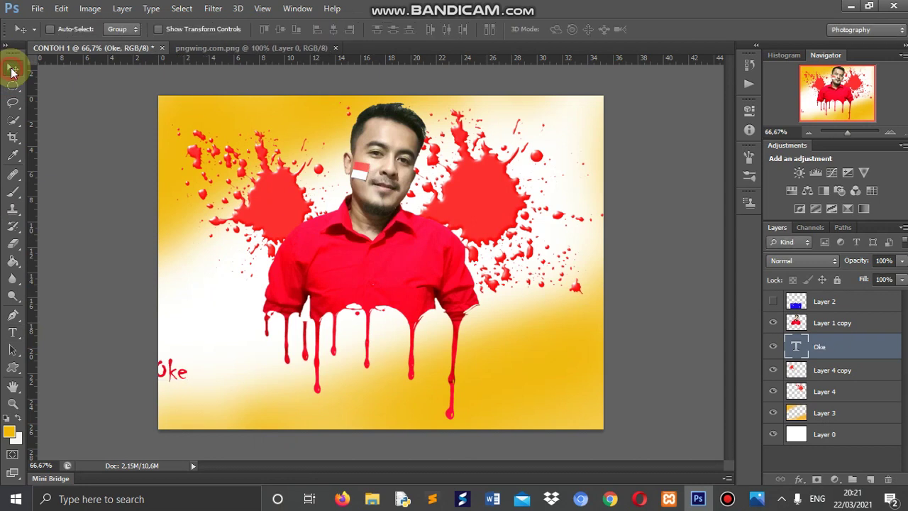
pyautogui.moveTo(178, 379)
pyautogui.mouseDown()
pyautogui.moveTo(195, 383)
pyautogui.moveTo(194, 400)
pyautogui.mouseUp()
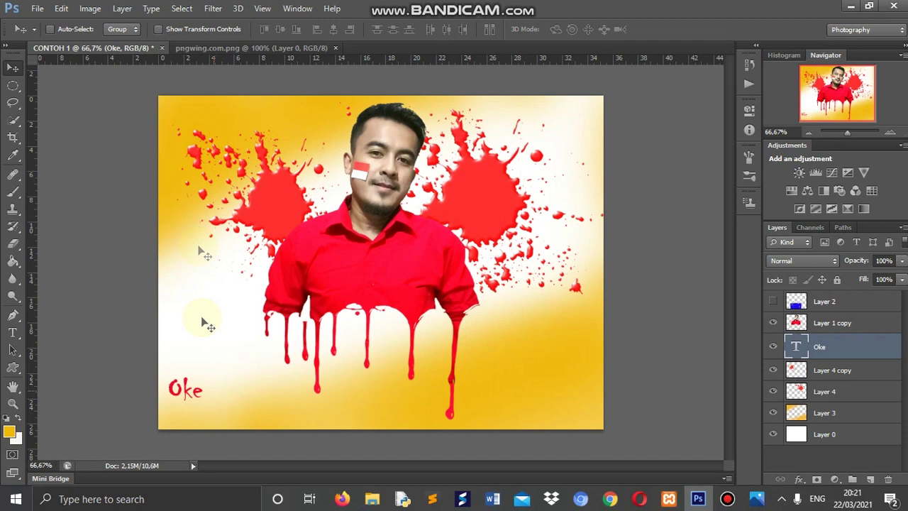
# Enlarge the Oke text to about 289% × 251% in the bottom-left corner and apply
pyautogui.click(61, 9)
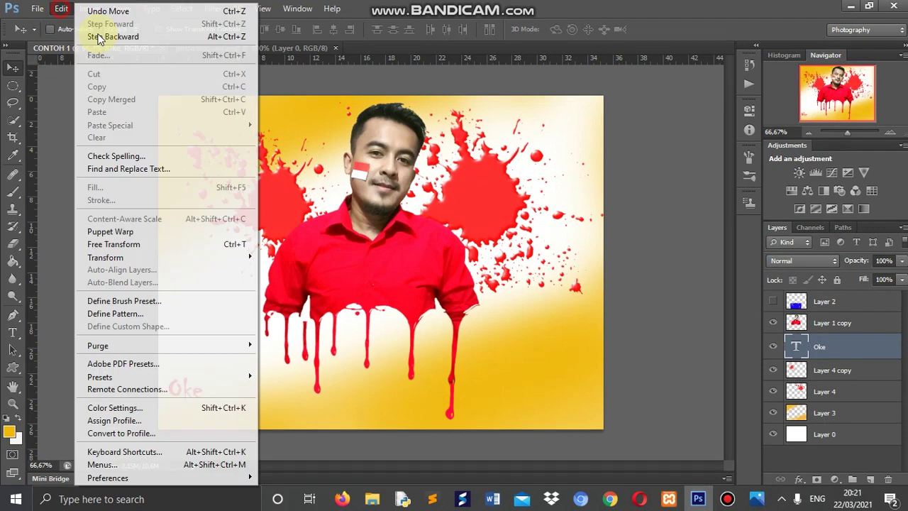
pyautogui.click(131, 244)
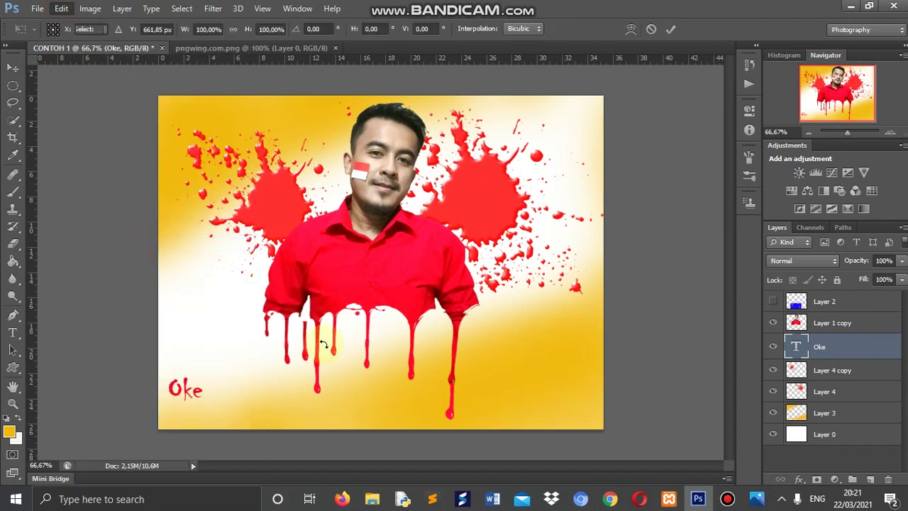
pyautogui.moveTo(204, 372); pyautogui.dragTo(268, 324)
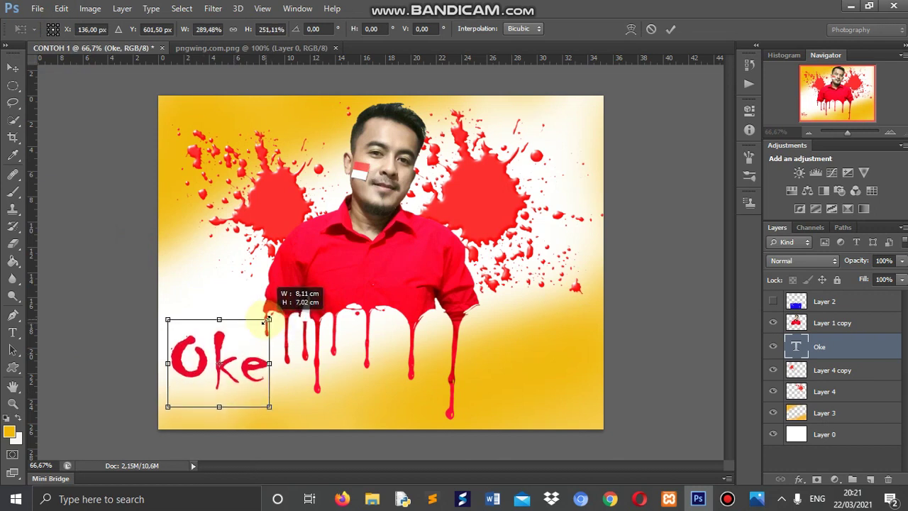
pyautogui.moveTo(247, 352); pyautogui.dragTo(243, 371)
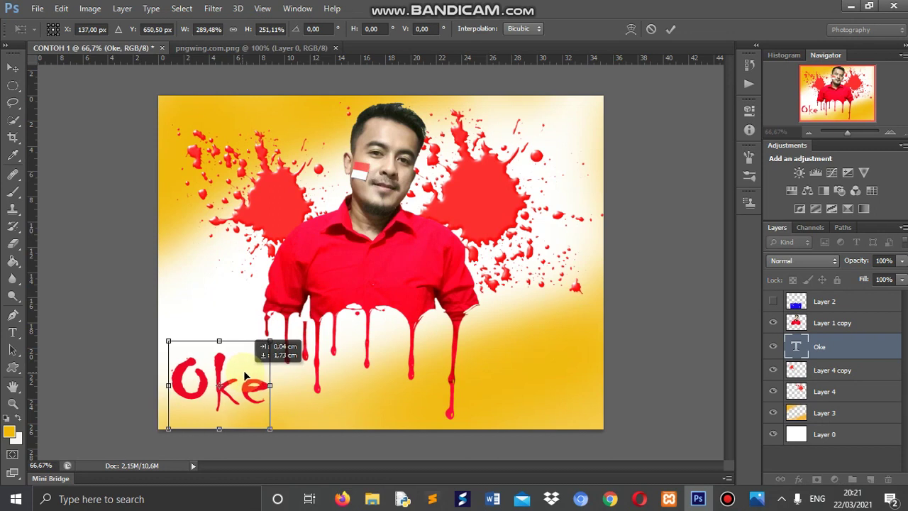
pyautogui.click(13, 67)
pyautogui.click(387, 196)
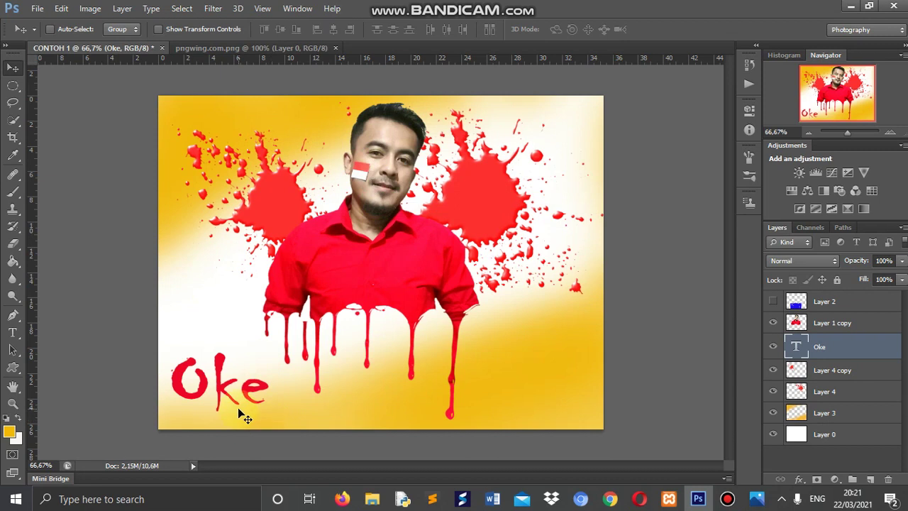
pyautogui.click(37, 9)
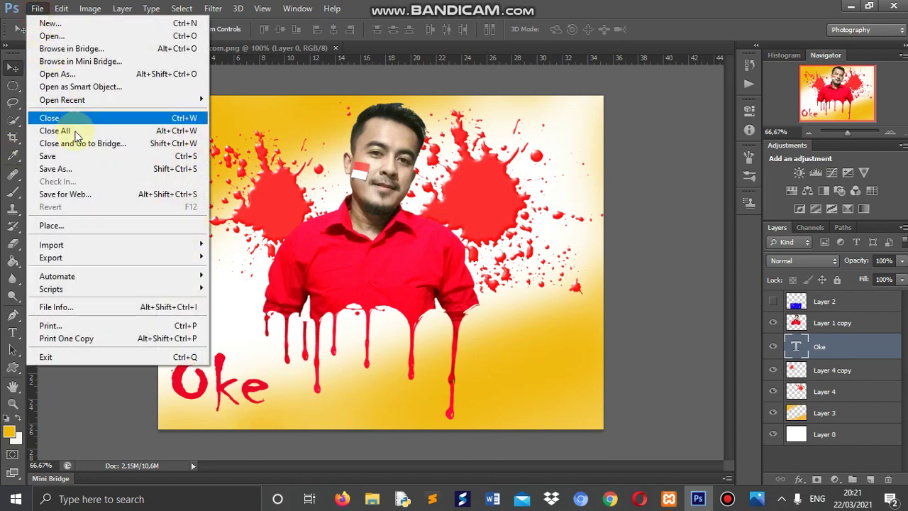
# Save the poster as a JPEG copy, CONTOH 1.jpg, in Music at quality 10
pyautogui.click(71, 170)
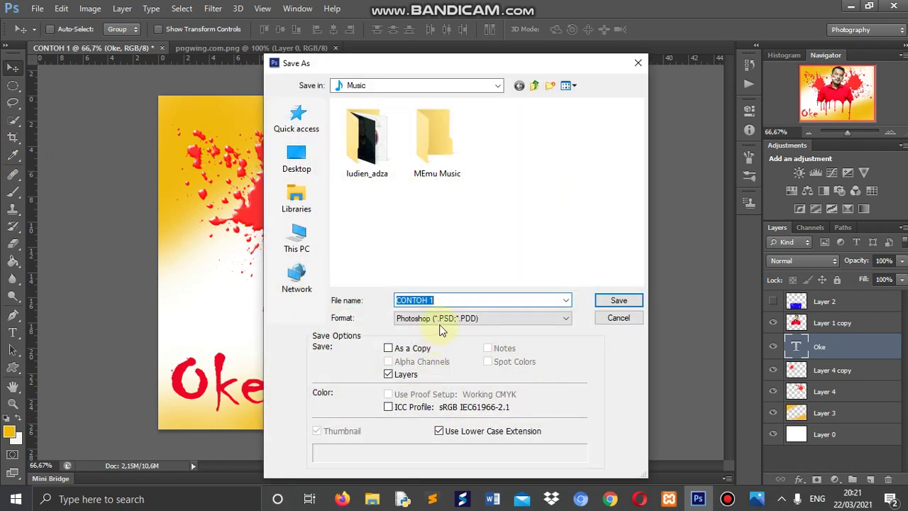
pyautogui.click(486, 319)
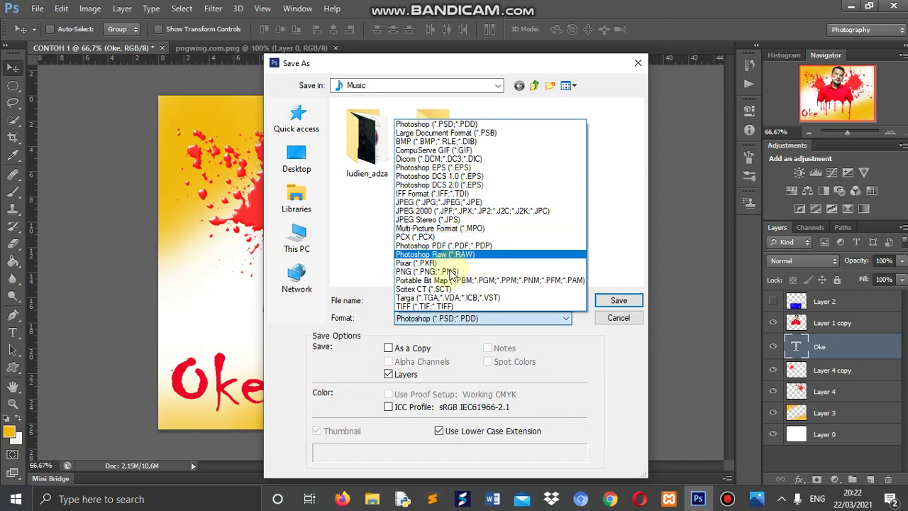
pyautogui.click(472, 205)
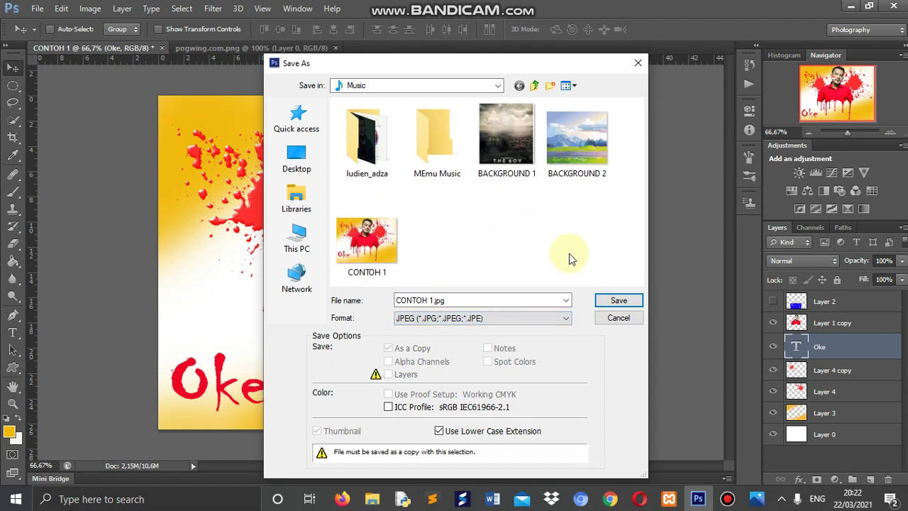
pyautogui.click(619, 302)
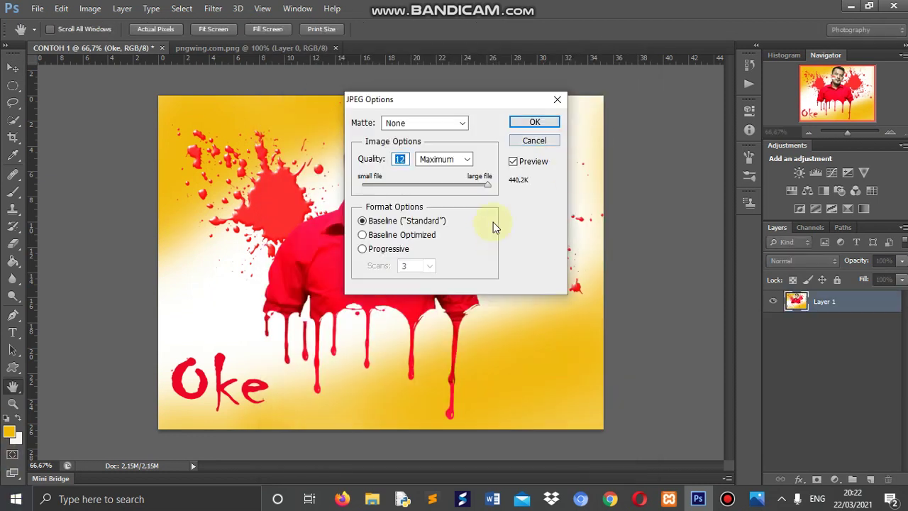
pyautogui.moveTo(487, 185)
pyautogui.mouseDown()
pyautogui.moveTo(457, 197)
pyautogui.moveTo(469, 196)
pyautogui.mouseUp()
pyautogui.click(537, 123)
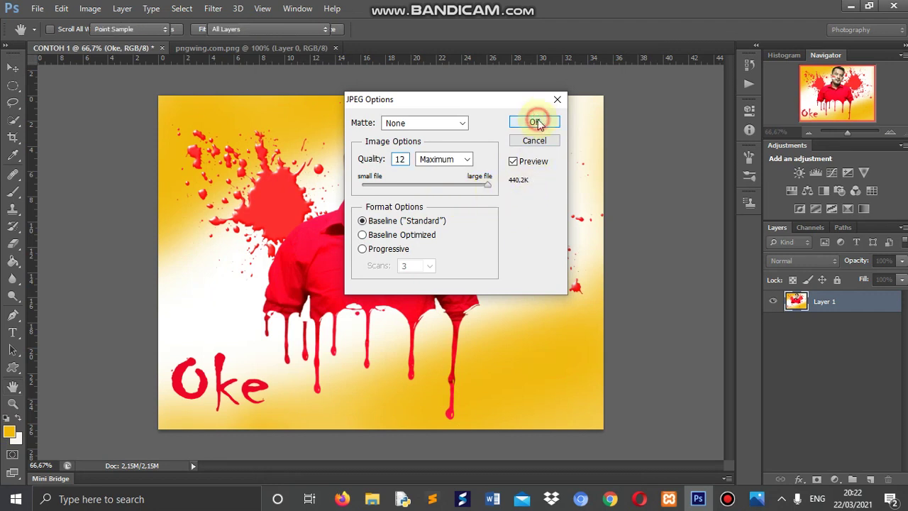
# Open CONTOH 1.jpg from File Explorer's Music folder to view the finished poster in Photos
pyautogui.click(381, 501)
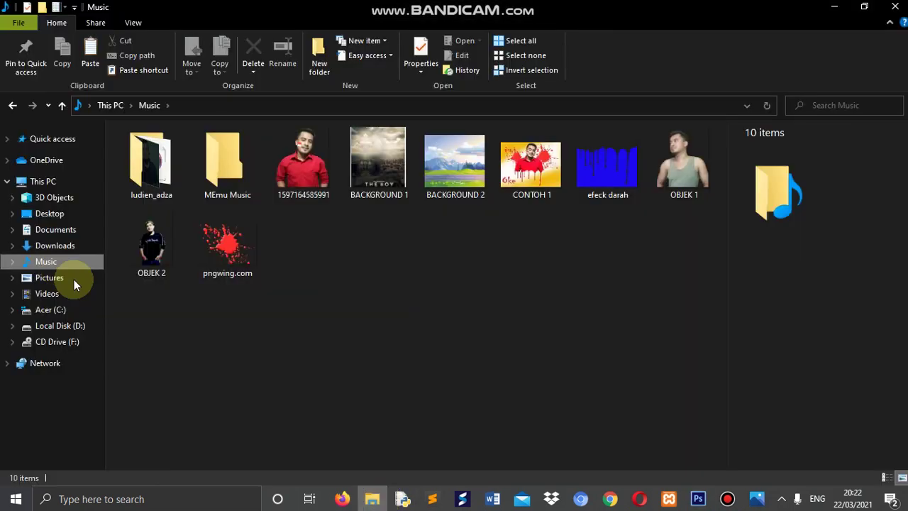
pyautogui.click(544, 171)
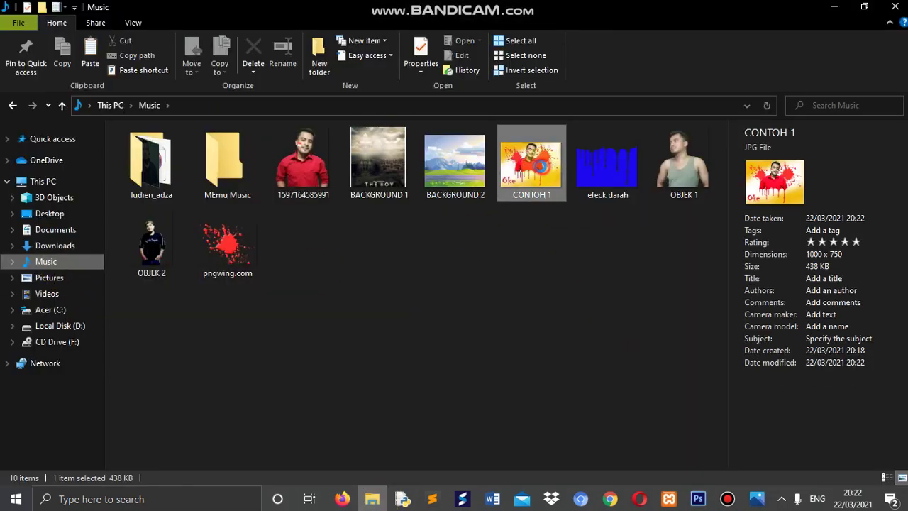
pyautogui.doubleClick(543, 171)
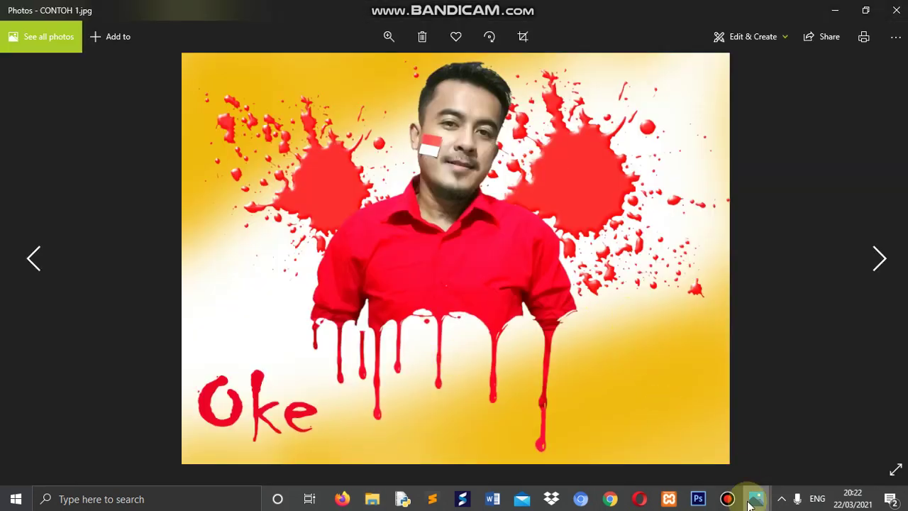
# Minimize the Photos viewer and File Explorer to bring the Photoshop poster back
pyautogui.click(835, 12)
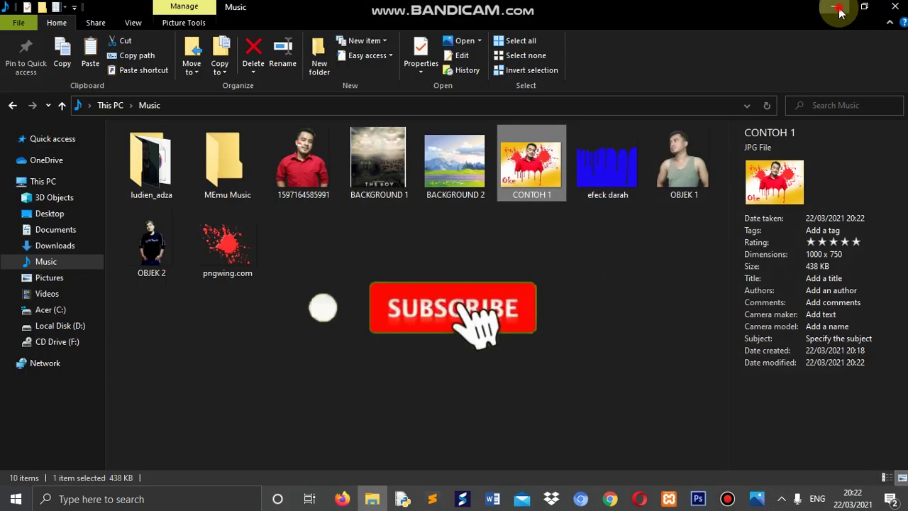
pyautogui.click(839, 10)
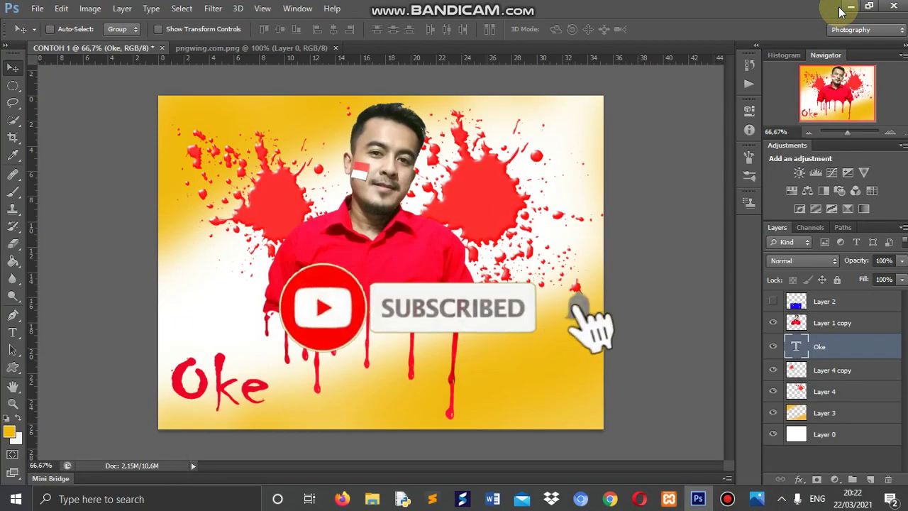